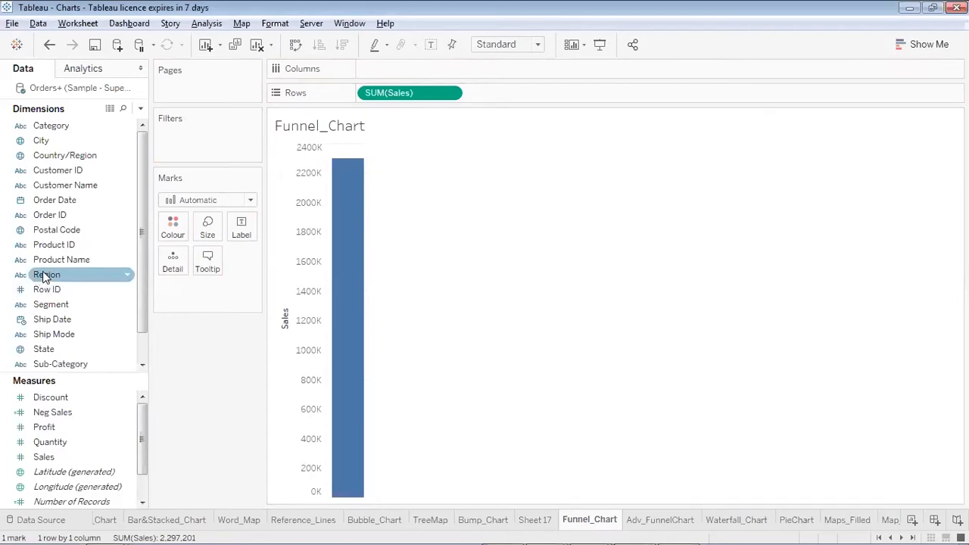
# Colour the sales bar by Region and size its segments by Sales.
pyautogui.moveTo(46, 277); pyautogui.dragTo(175, 228)
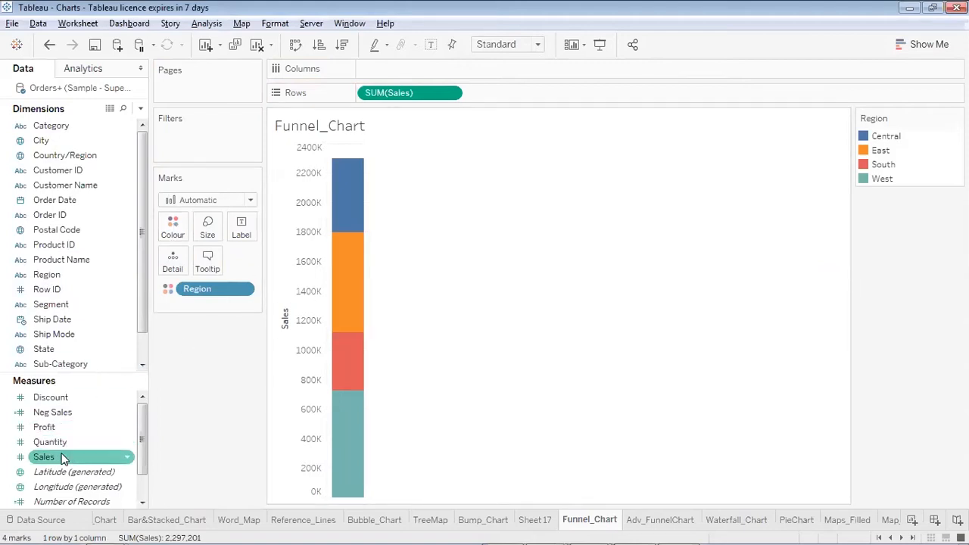
pyautogui.moveTo(64, 456); pyautogui.dragTo(216, 233)
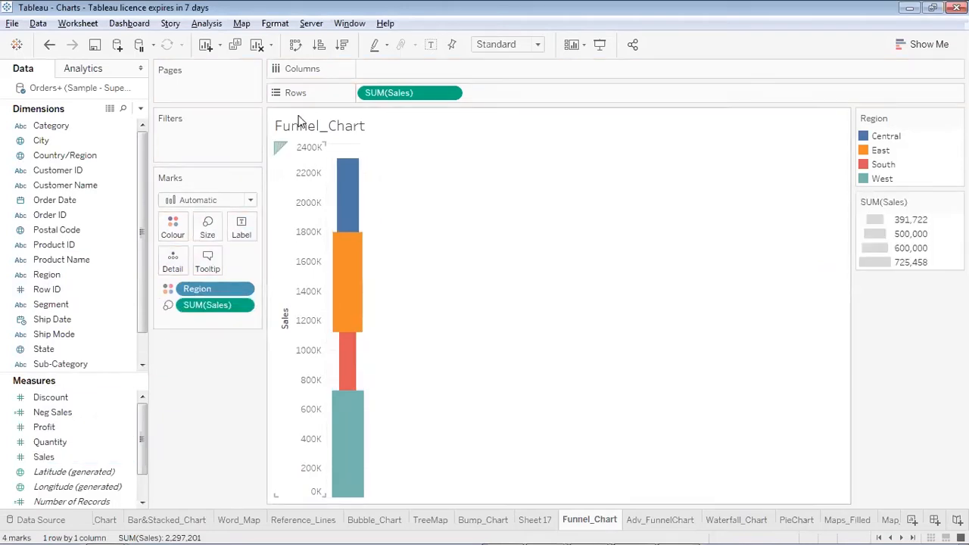
# Sort the regions by sales in descending order and fit the chart to Entire View.
pyautogui.click(342, 45)
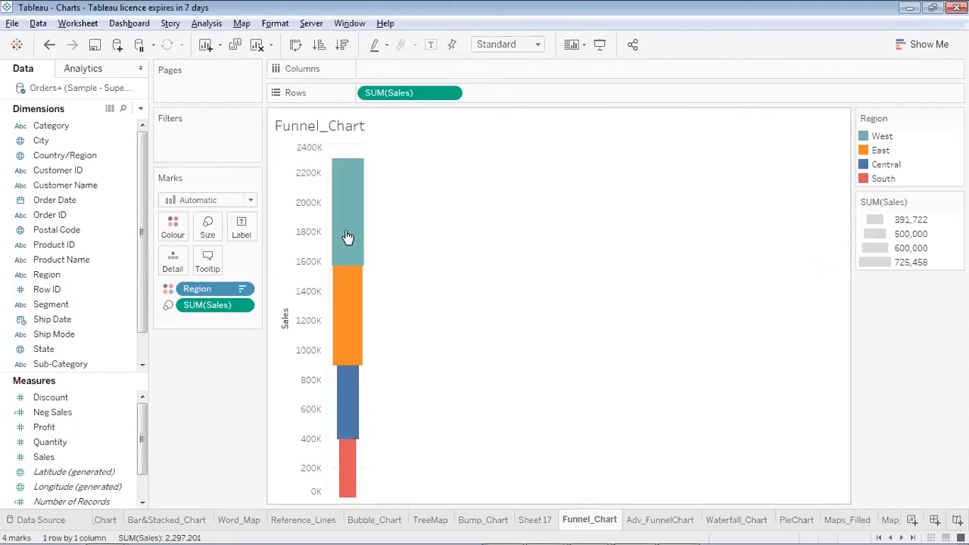
pyautogui.click(537, 44)
pyautogui.click(531, 96)
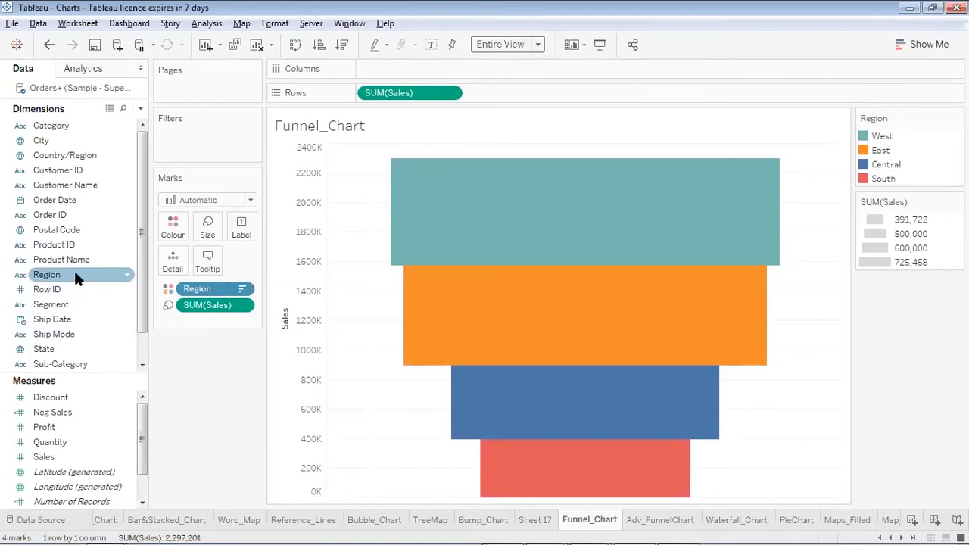
# Label each funnel segment with its Region and Sales.
pyautogui.moveTo(75, 275); pyautogui.dragTo(242, 229)
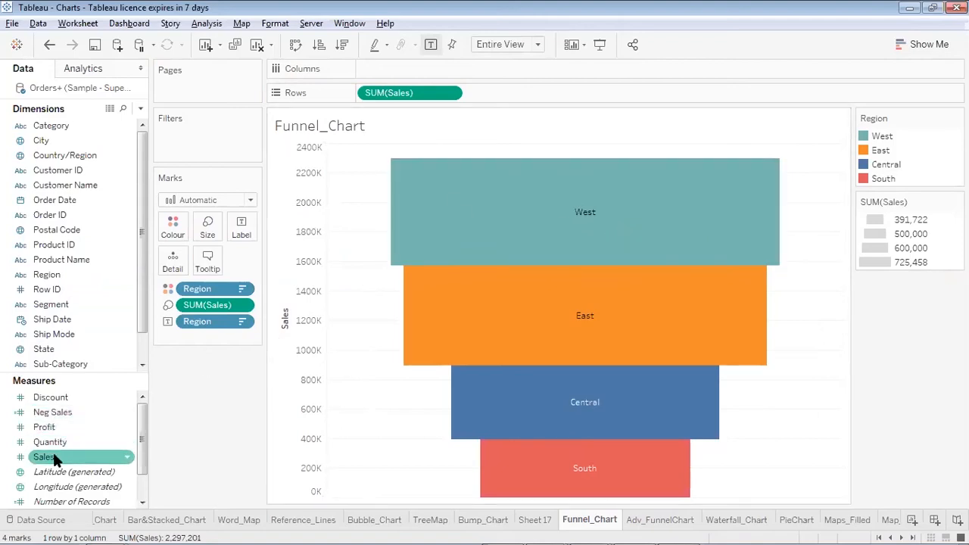
pyautogui.moveTo(54, 457); pyautogui.dragTo(242, 229)
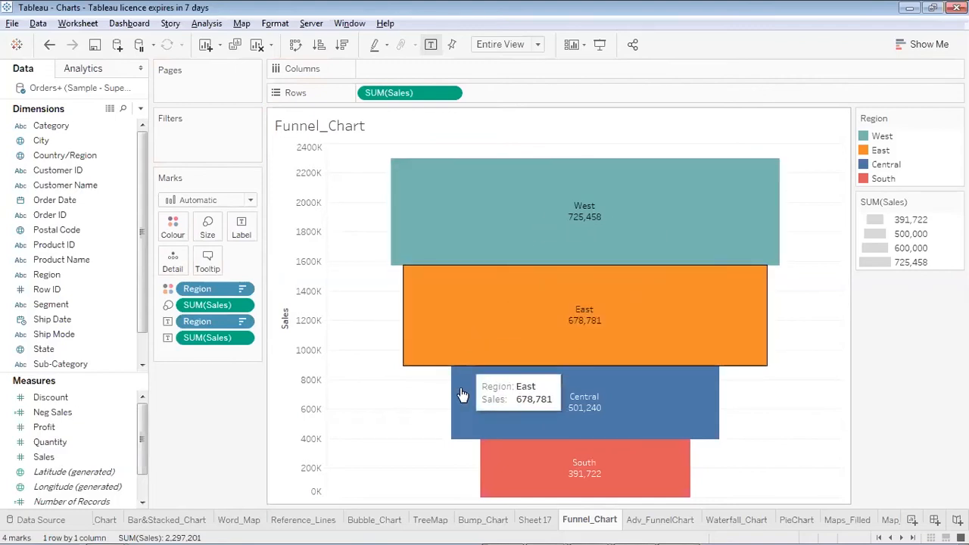
# Format the Region and Sales label text as bold white at size 10.
pyautogui.click(241, 229)
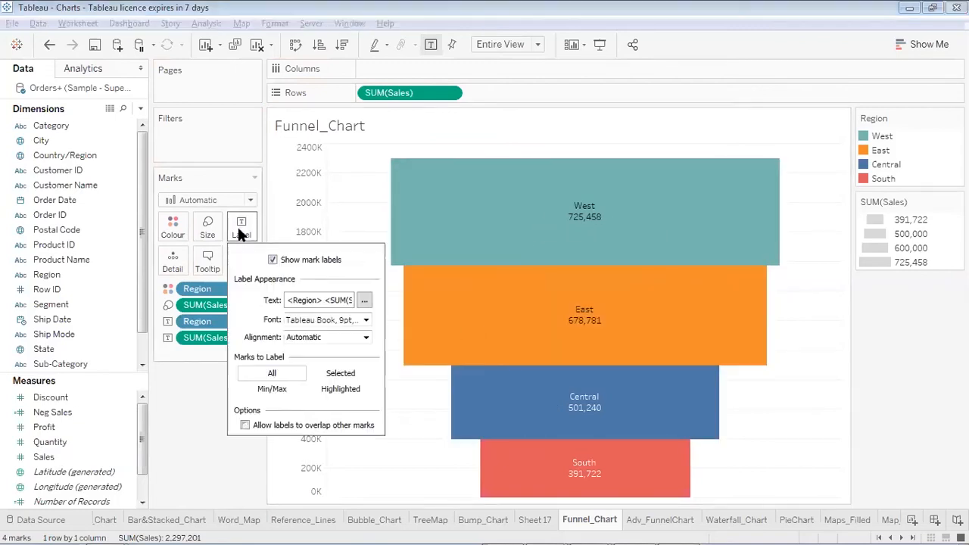
pyautogui.click(364, 302)
pyautogui.moveTo(523, 225); pyautogui.dragTo(458, 203)
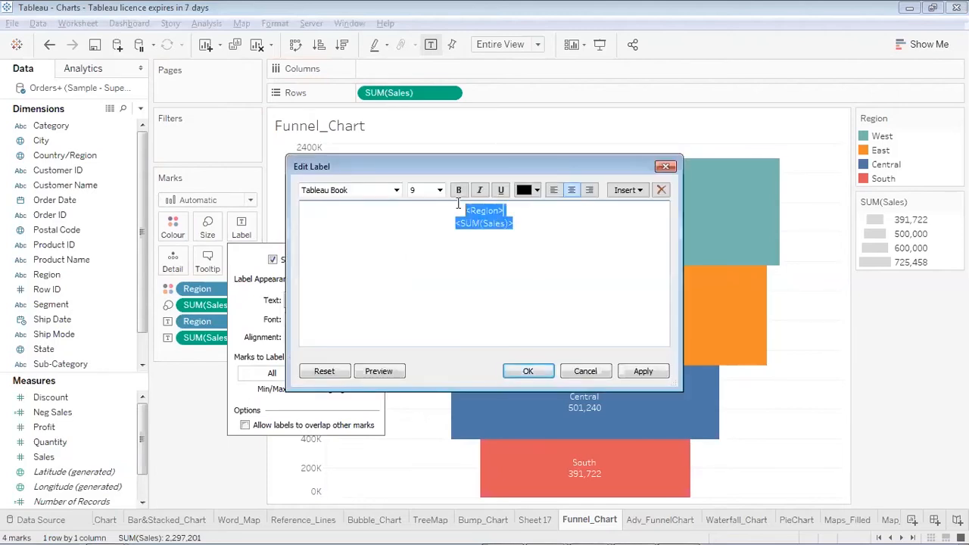
pyautogui.click(440, 191)
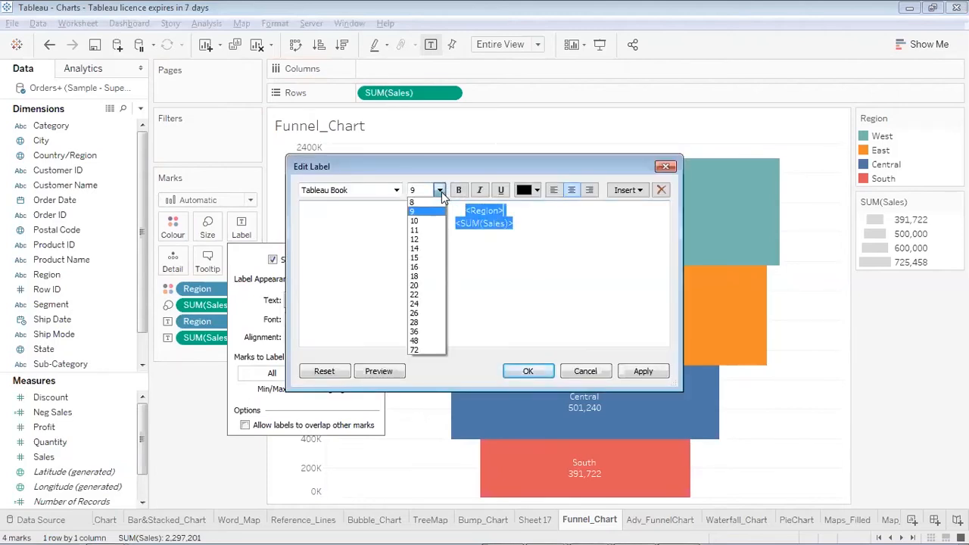
pyautogui.click(416, 220)
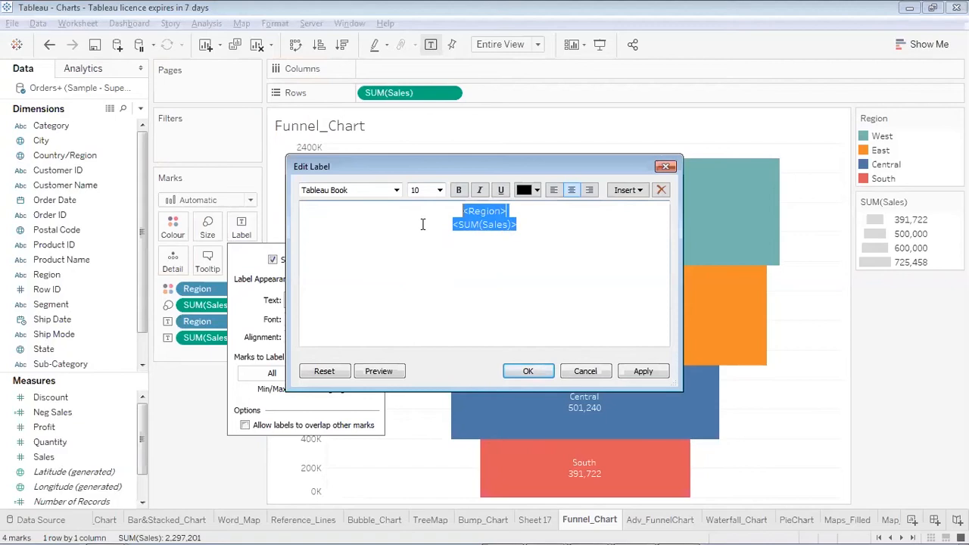
pyautogui.click(536, 191)
pyautogui.click(525, 209)
pyautogui.click(528, 371)
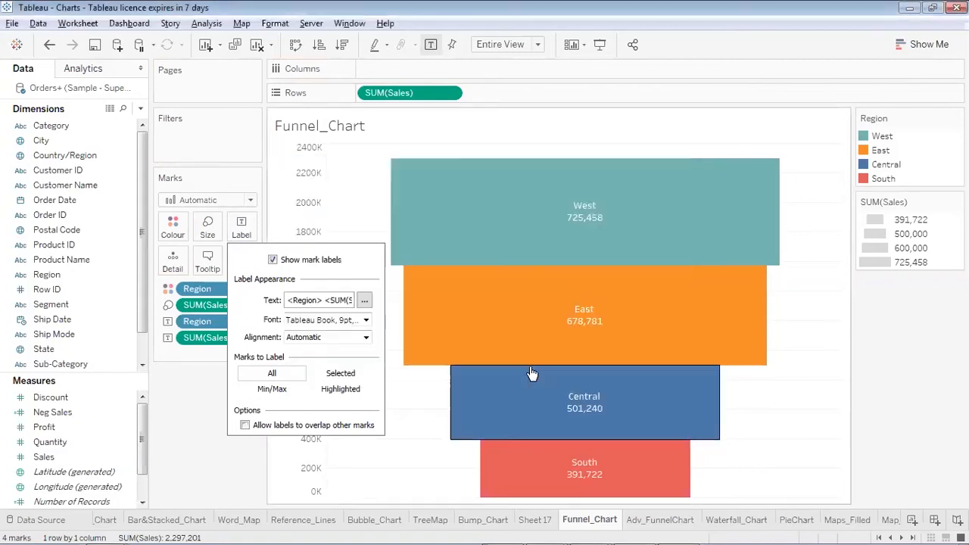
# Increase the Region and Sales label text to size 16 and leave no funnel segment selected.
pyautogui.click(363, 301)
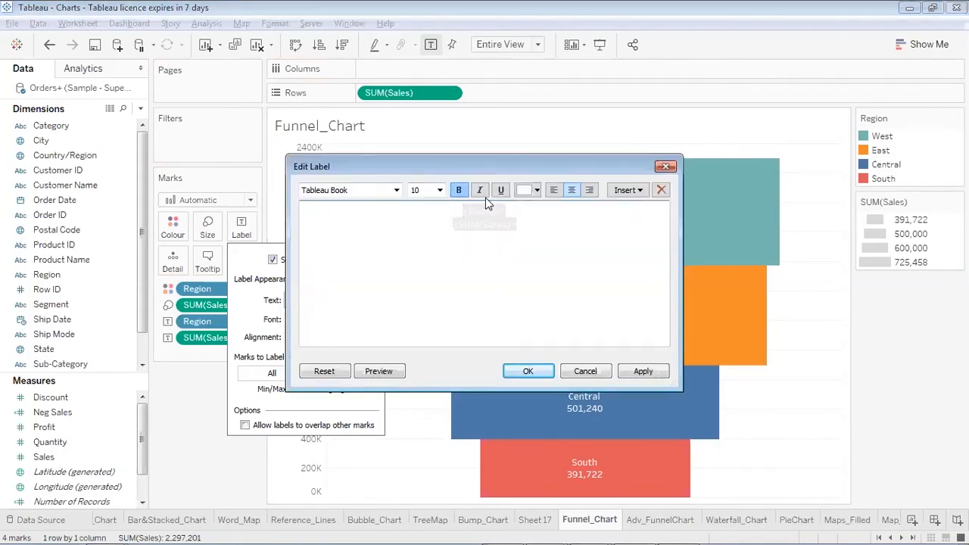
pyautogui.moveTo(519, 222); pyautogui.dragTo(457, 209)
pyautogui.click(440, 191)
pyautogui.click(430, 266)
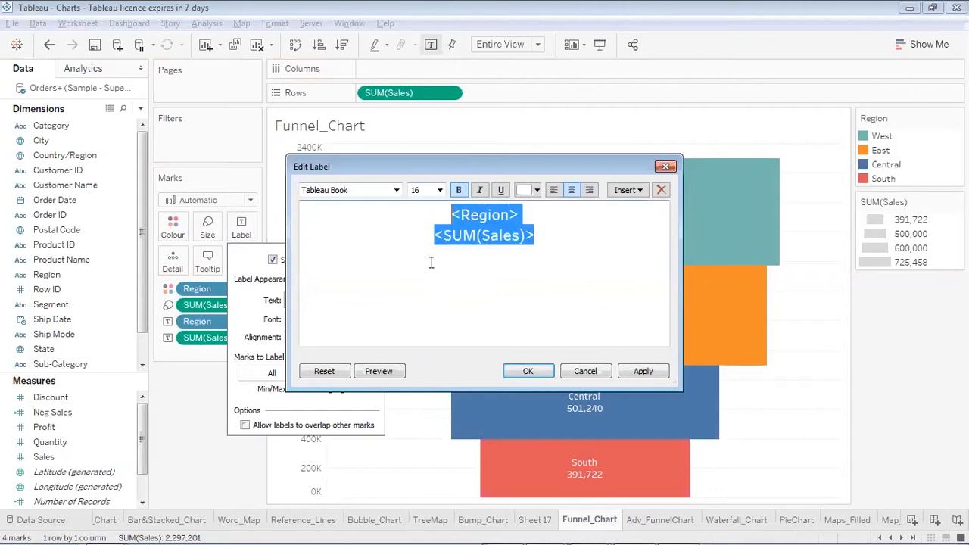
pyautogui.click(662, 375)
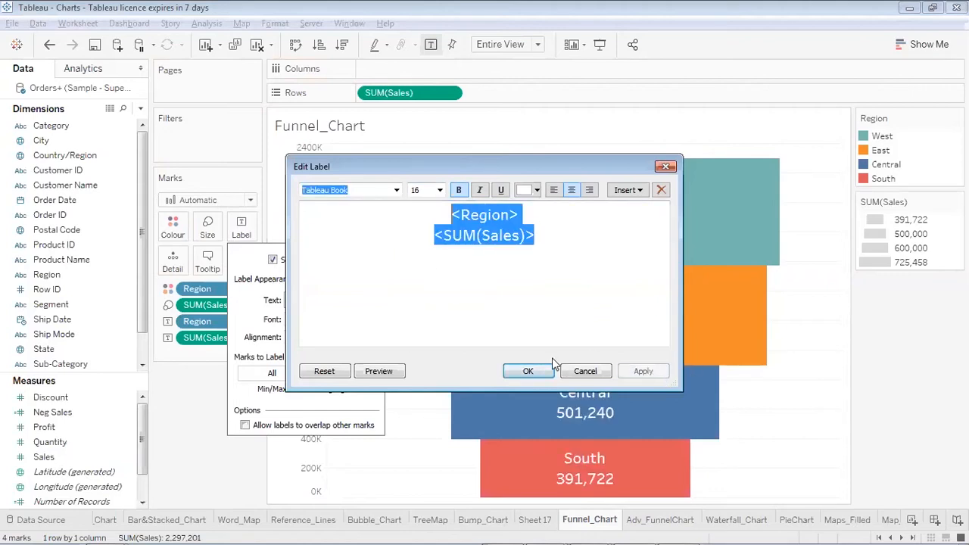
pyautogui.click(528, 371)
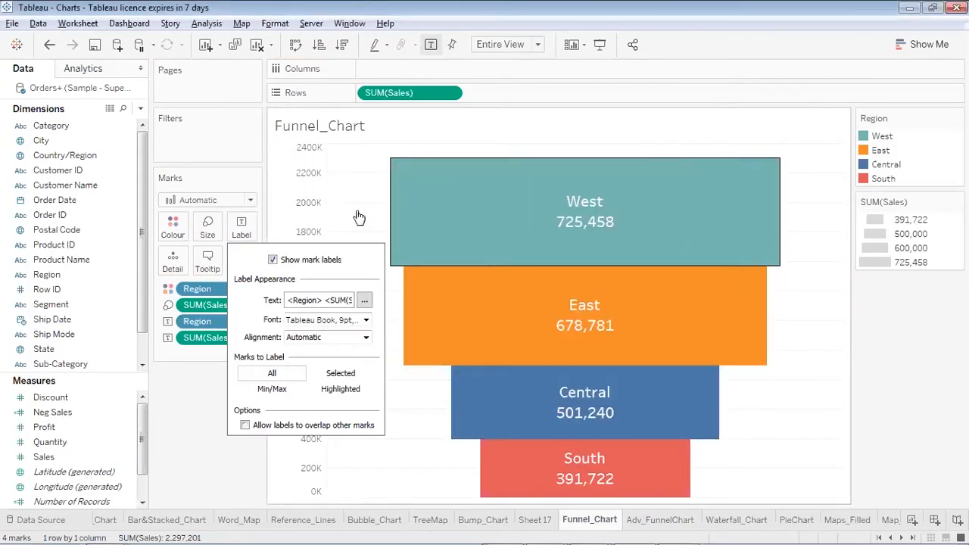
pyautogui.click(401, 216)
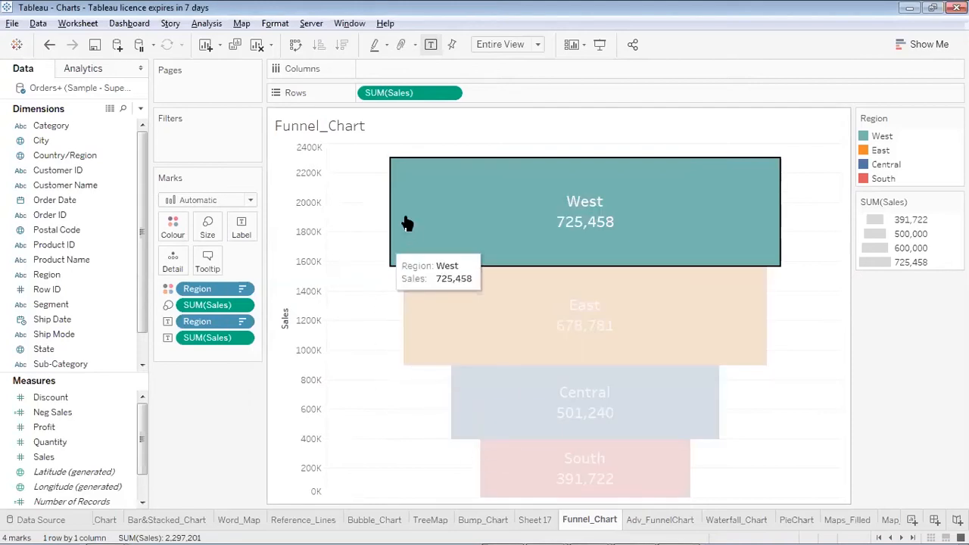
pyautogui.click(406, 223)
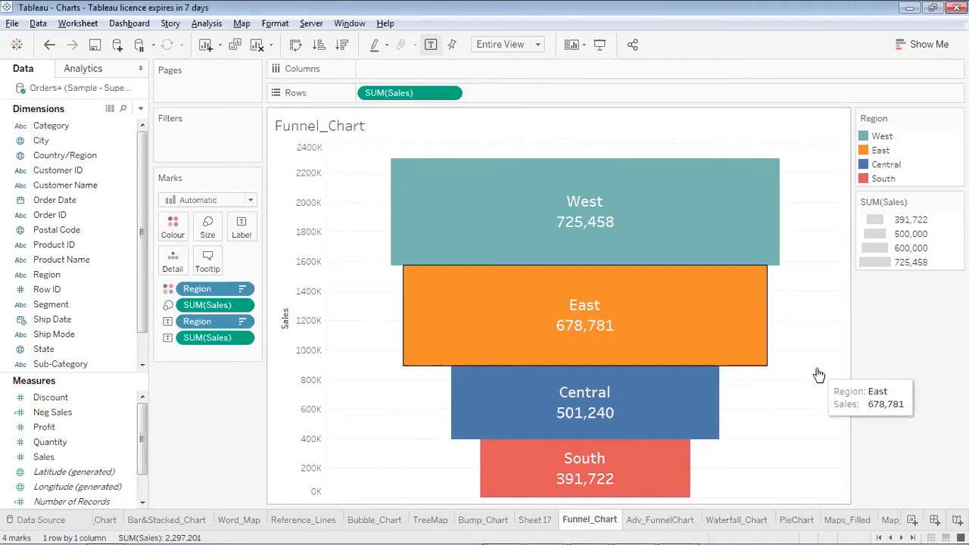
# Compare the Funnel_Chart and Adv_FunnelChart sheets in the normal and presentation views, ending on Adv_FunnelChart.
pyautogui.click(652, 523)
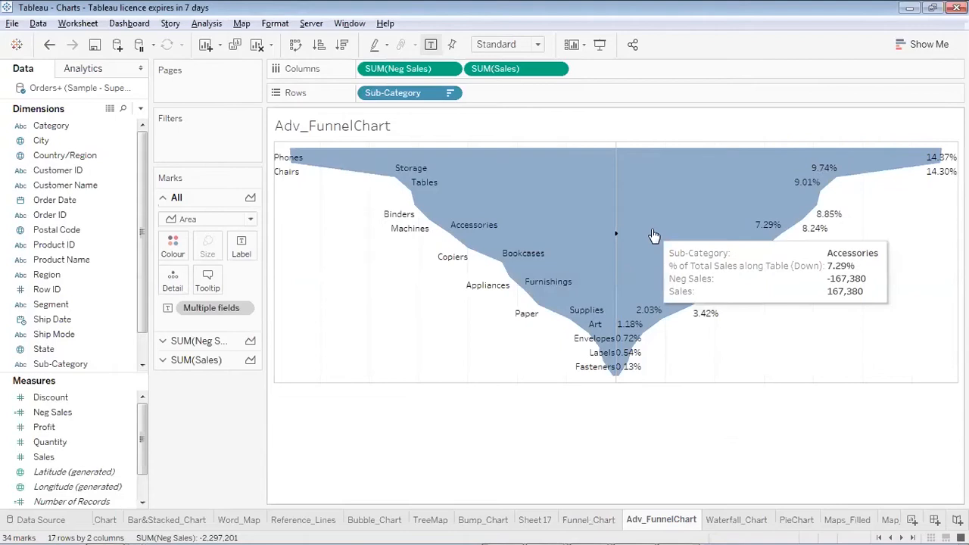
pyautogui.click(573, 521)
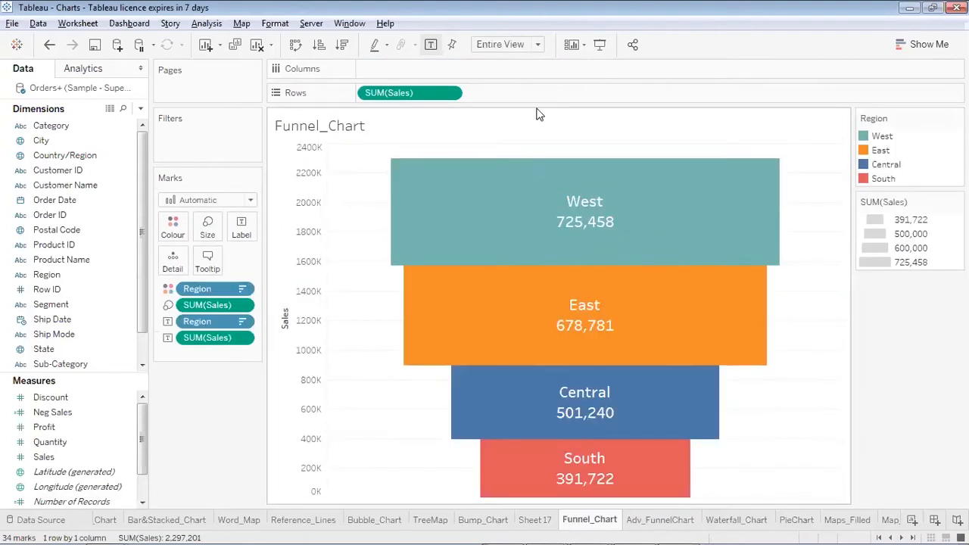
pyautogui.click(598, 50)
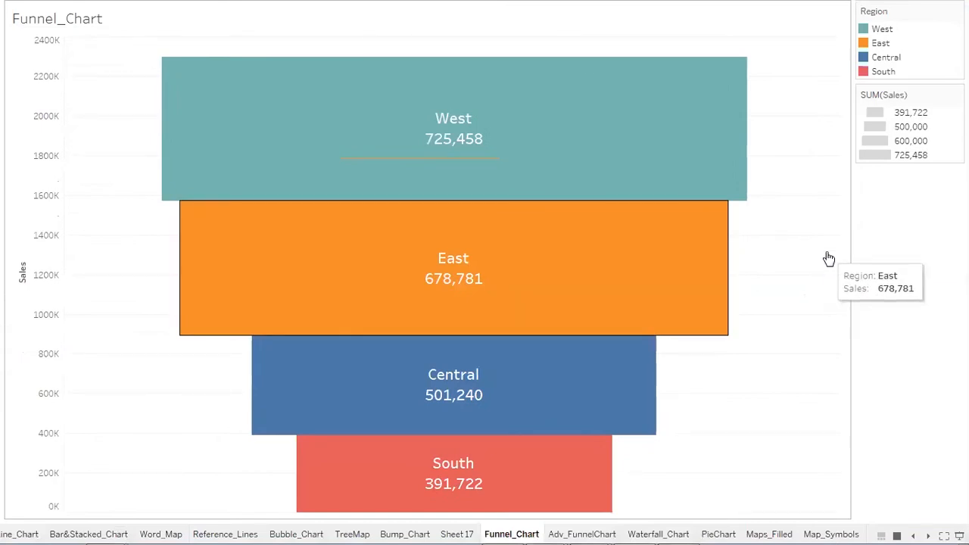
pyautogui.click(582, 534)
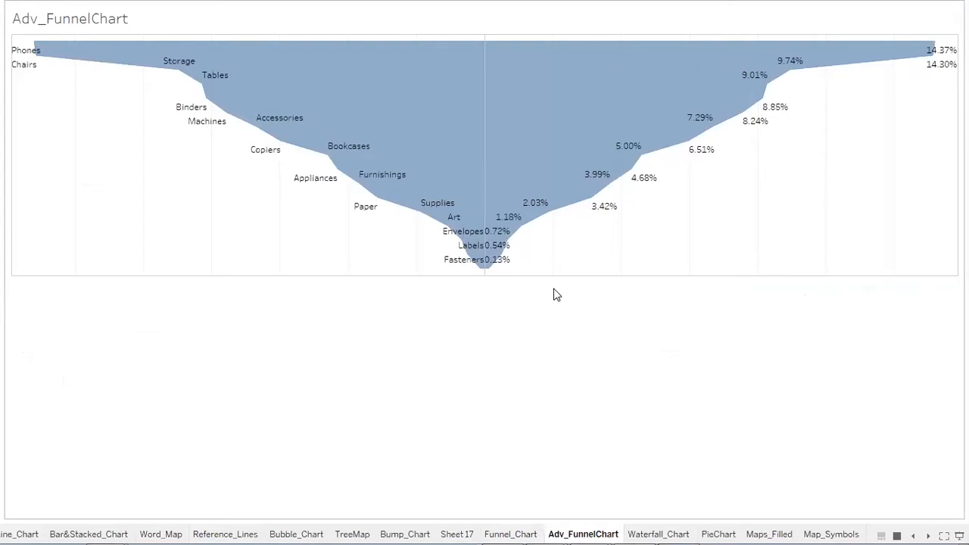
pyautogui.press('Escape')
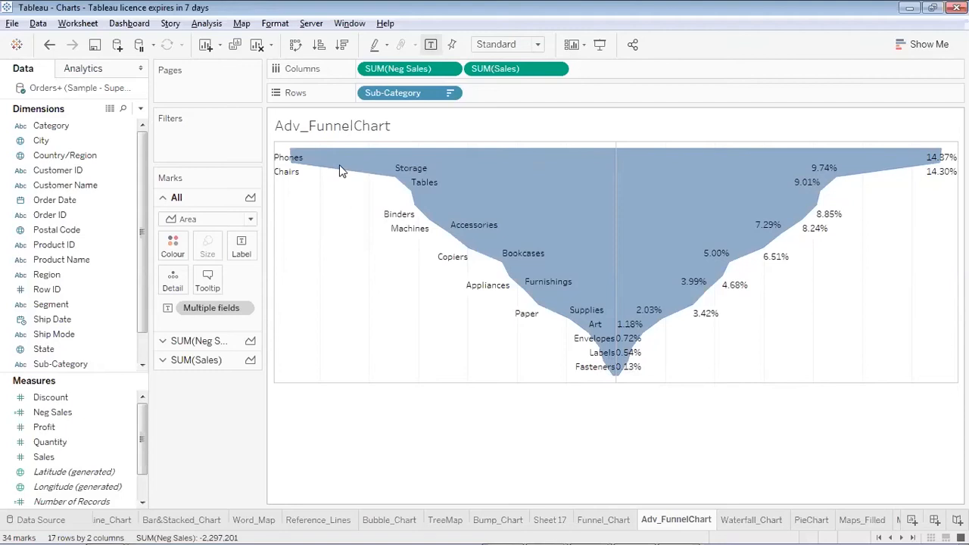
# Clear the Adv_FunnelChart sheet and plot Sales as rows against Sub-Category as columns.
pyautogui.click(257, 45)
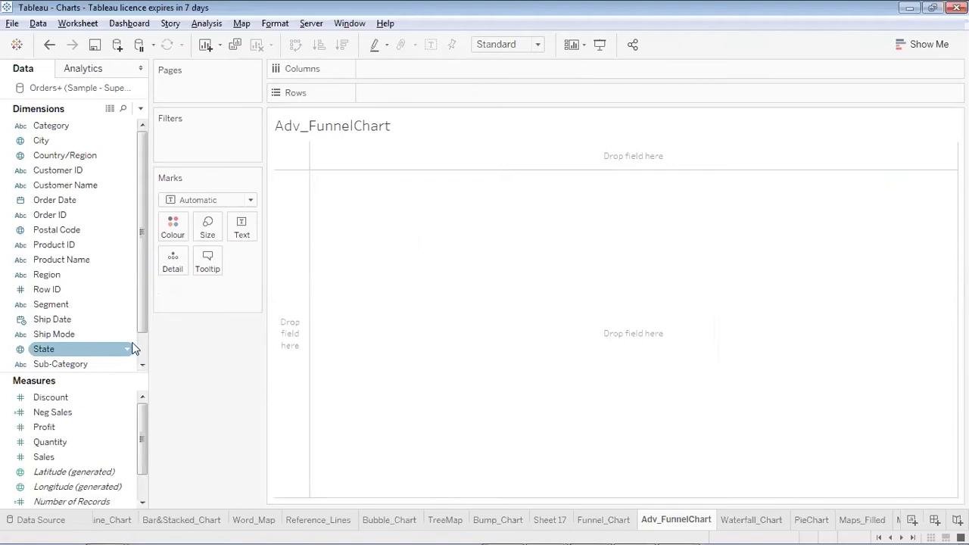
pyautogui.moveTo(99, 362); pyautogui.dragTo(430, 59)
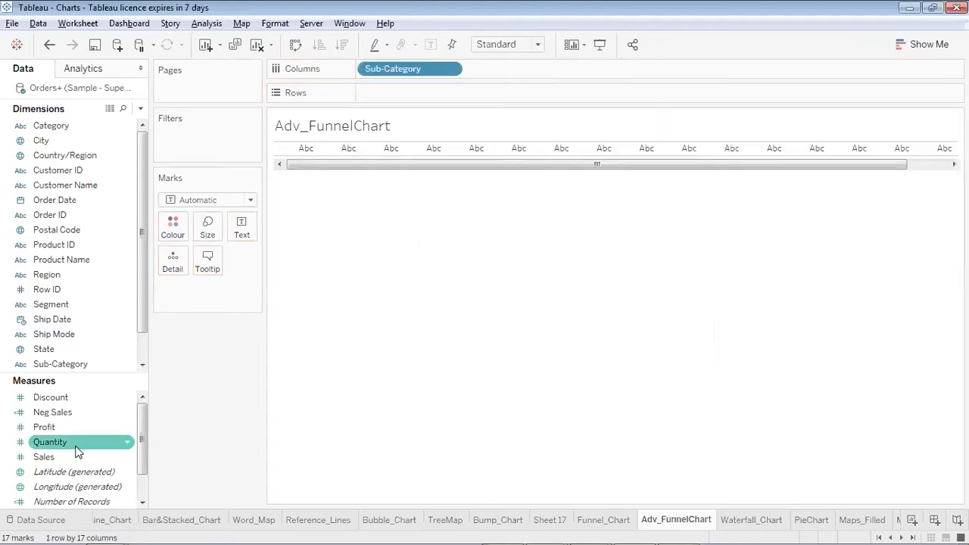
pyautogui.moveTo(63, 453); pyautogui.dragTo(404, 92)
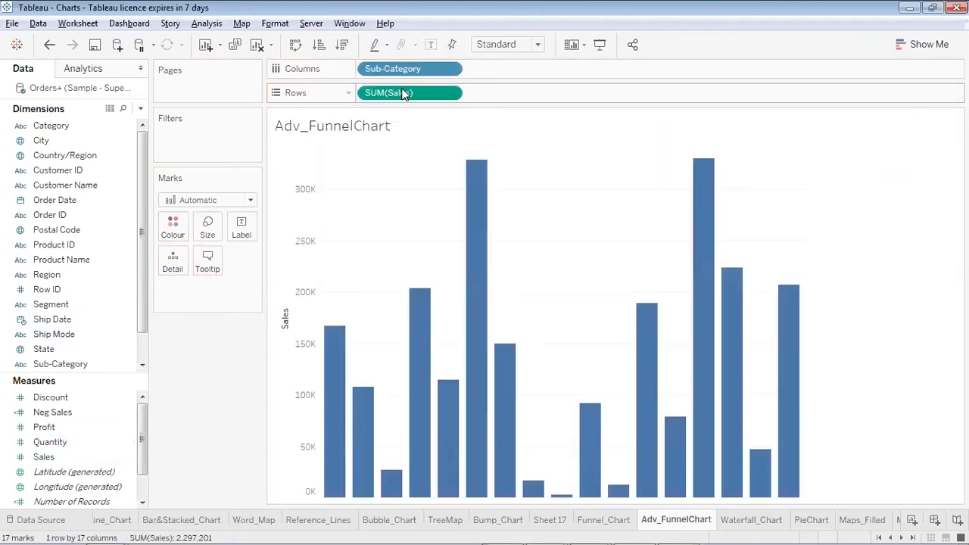
# Swap rows and columns to get horizontal bars and sort the sub-categories by sales in descending order.
pyautogui.click(296, 45)
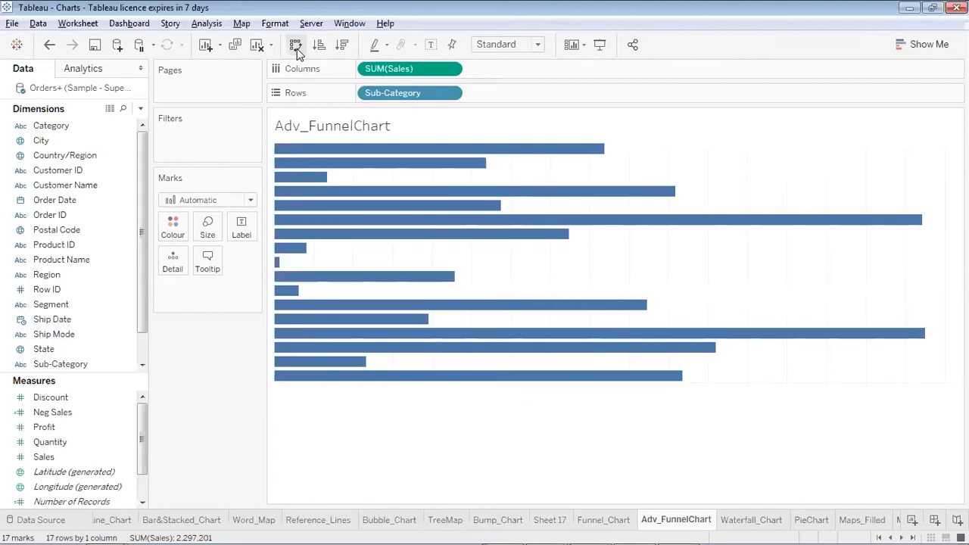
pyautogui.click(295, 45)
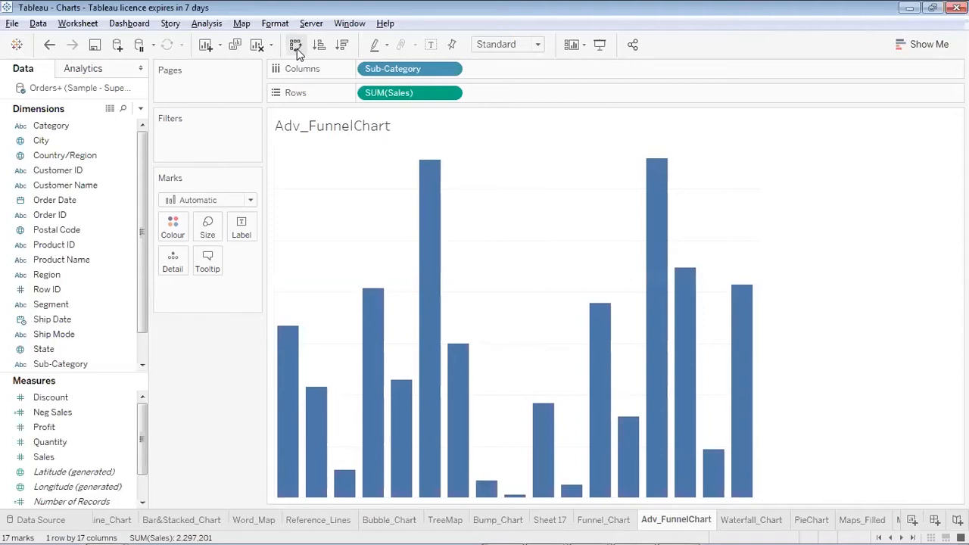
pyautogui.click(296, 47)
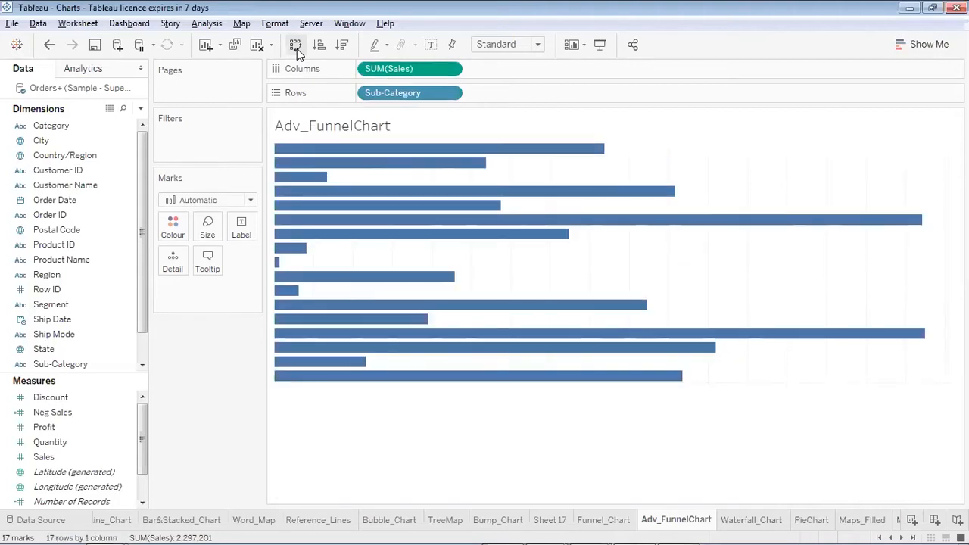
pyautogui.click(340, 50)
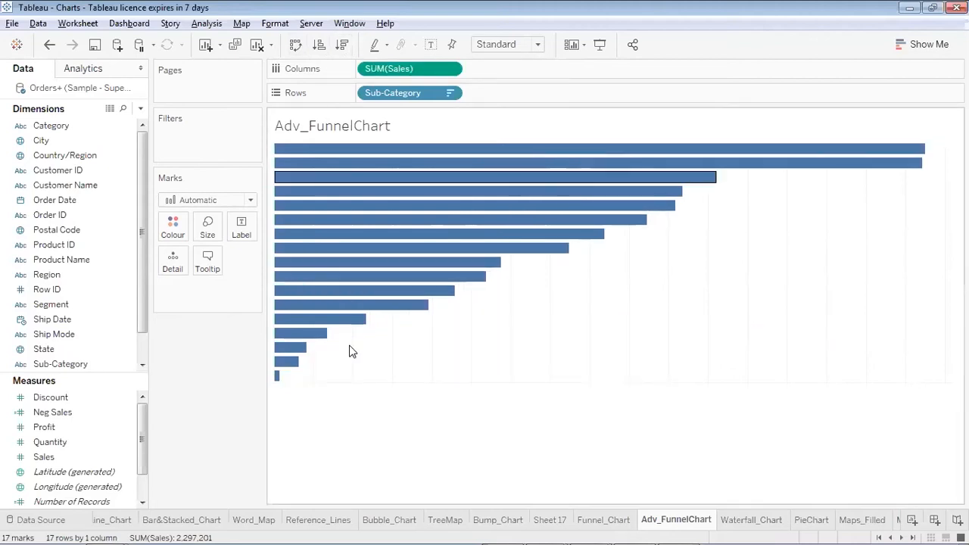
# Label the bars with Sub-Category and change the mark type to Area.
pyautogui.click(73, 365)
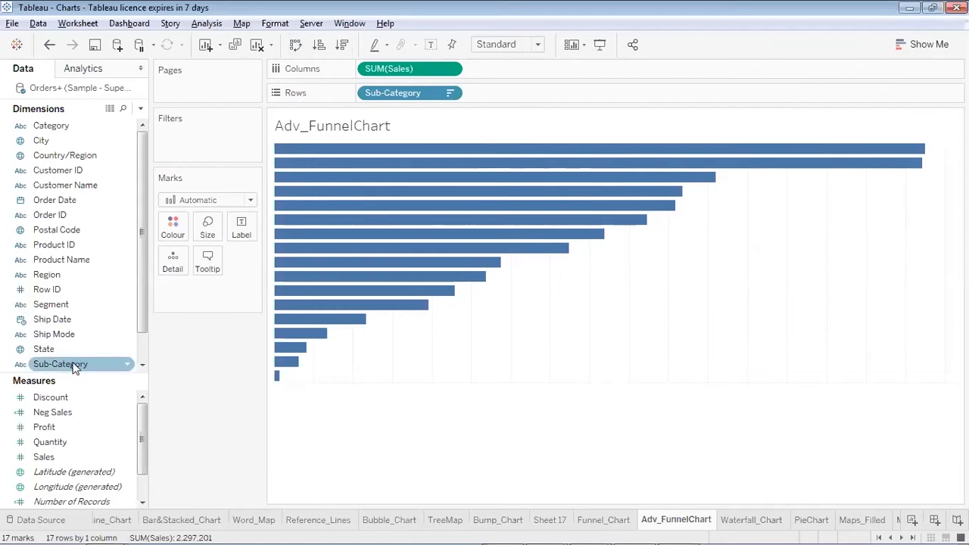
pyautogui.moveTo(73, 365); pyautogui.dragTo(239, 230)
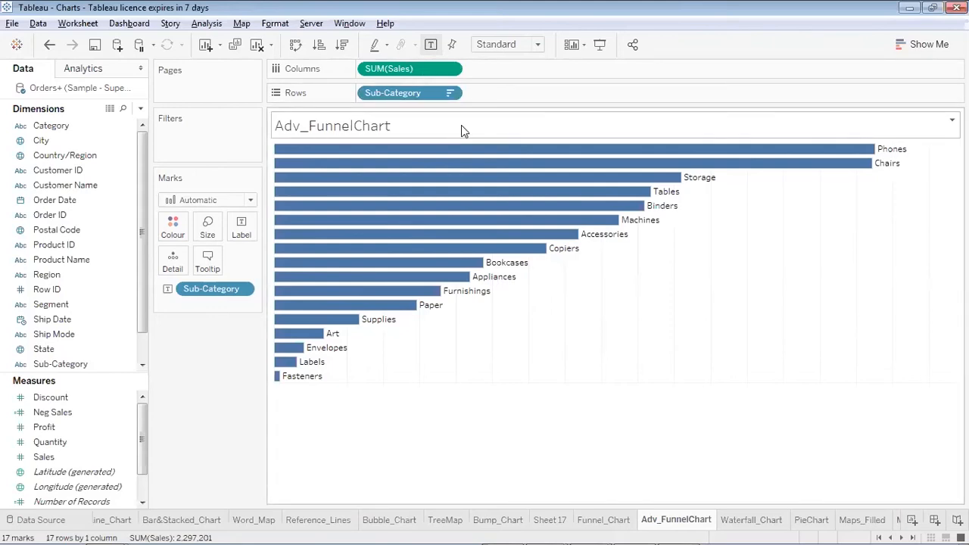
pyautogui.click(251, 201)
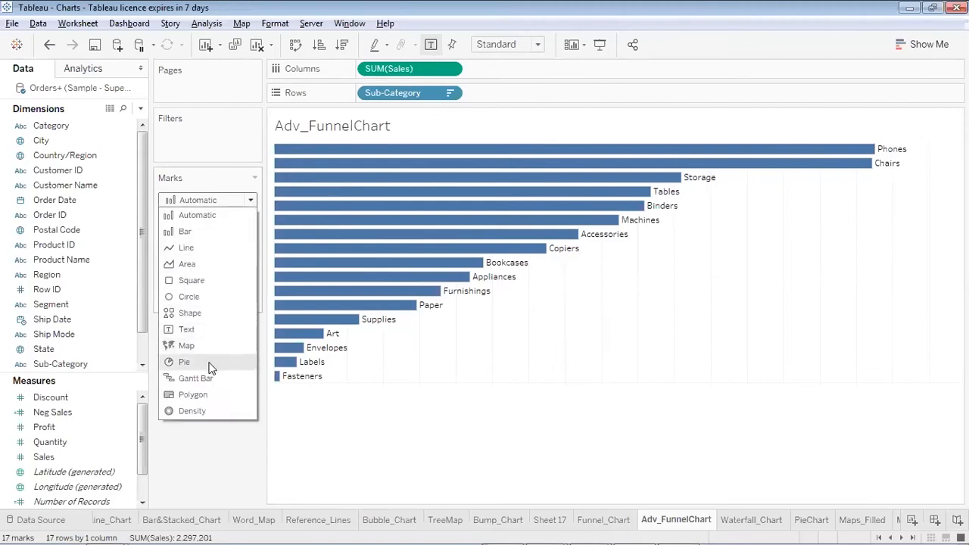
pyautogui.click(212, 266)
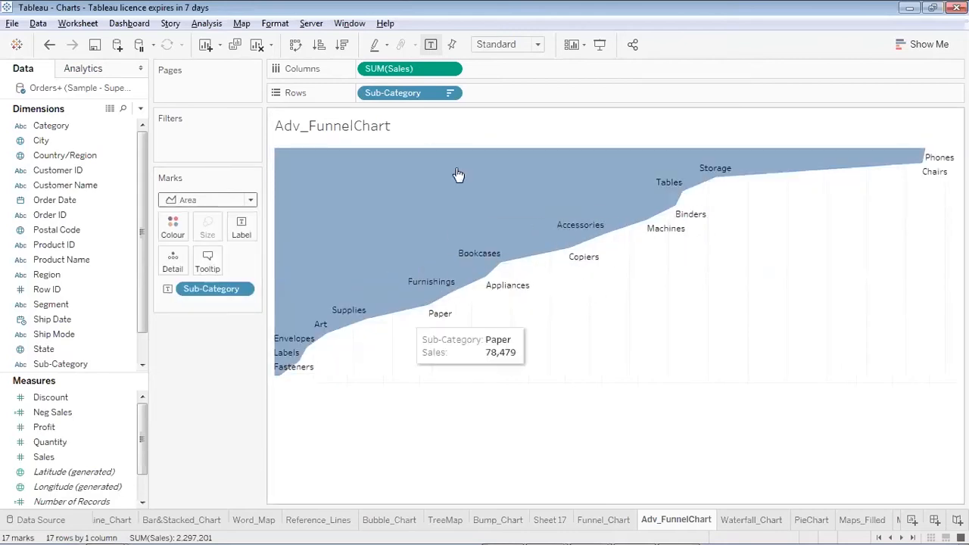
pyautogui.moveTo(457, 303)
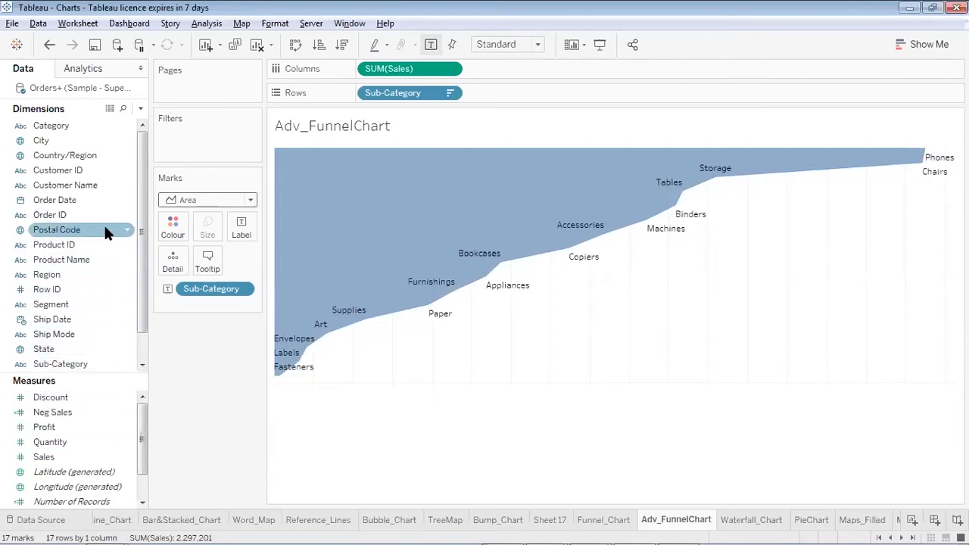
# Create a calculated field from Sales named Negative Sales with the formula -[Sales].
pyautogui.click(127, 443)
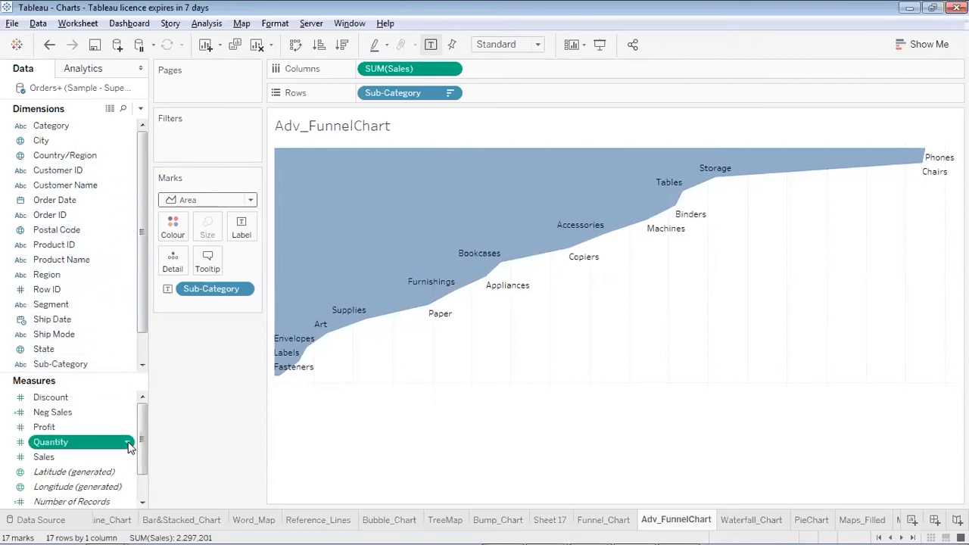
pyautogui.click(127, 457)
pyautogui.rightClick(129, 458)
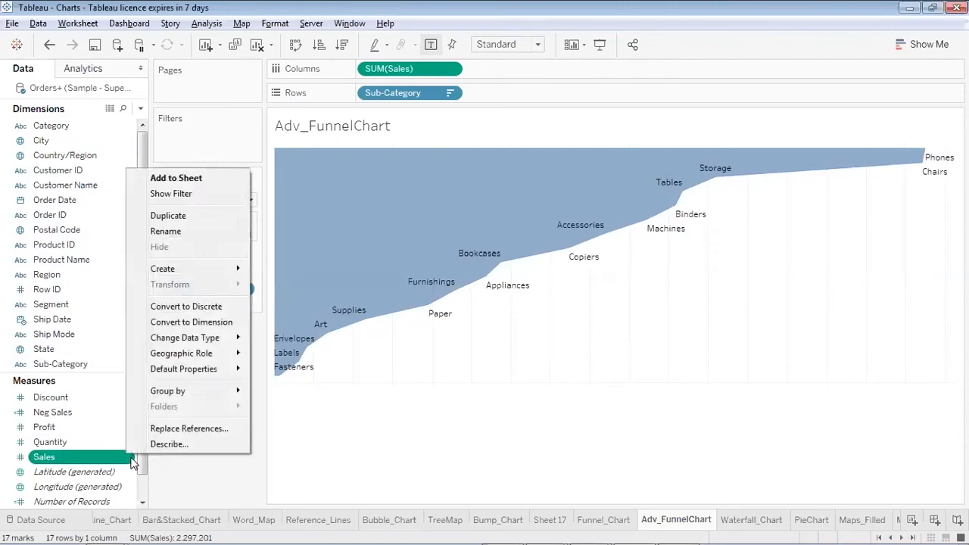
pyautogui.moveTo(233, 269)
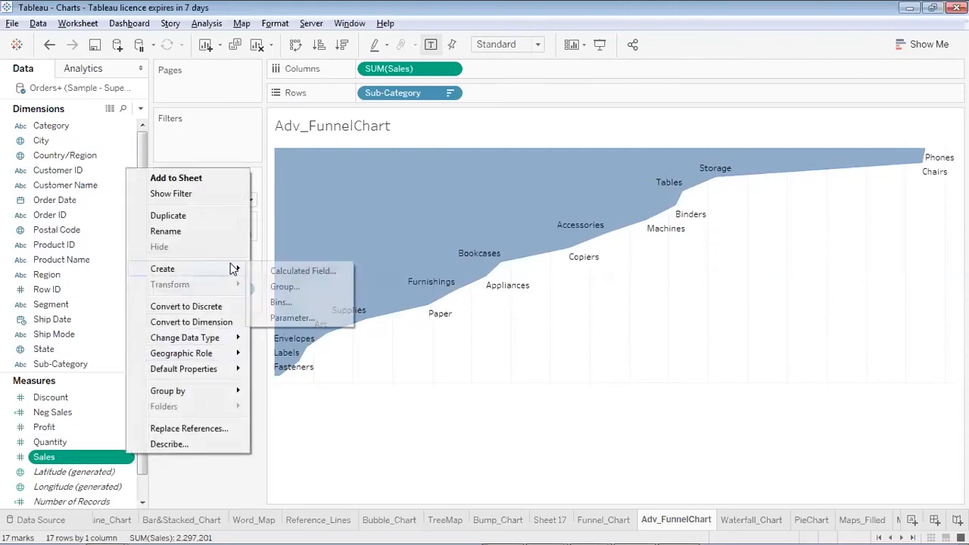
pyautogui.click(277, 274)
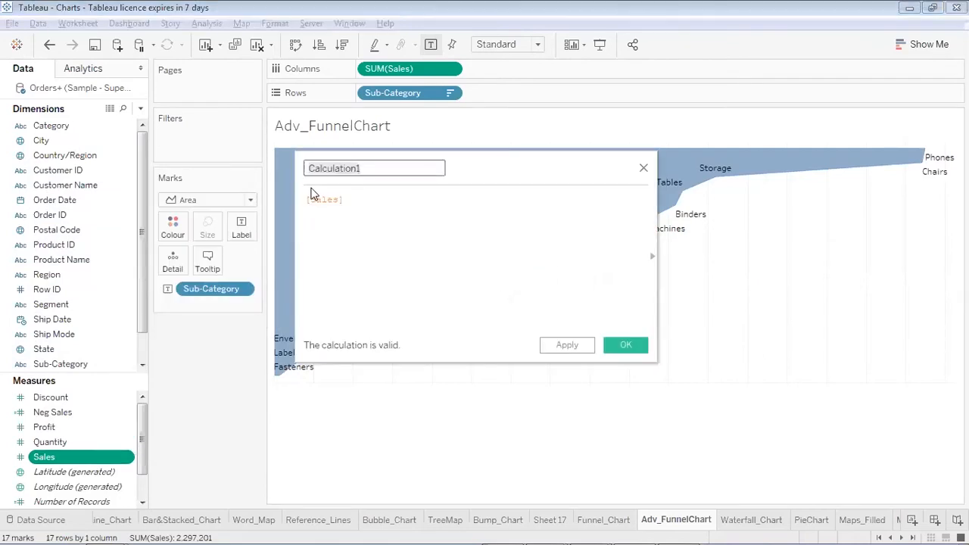
pyautogui.write('Negative Sales')
pyautogui.click(306, 199)
pyautogui.write('-')
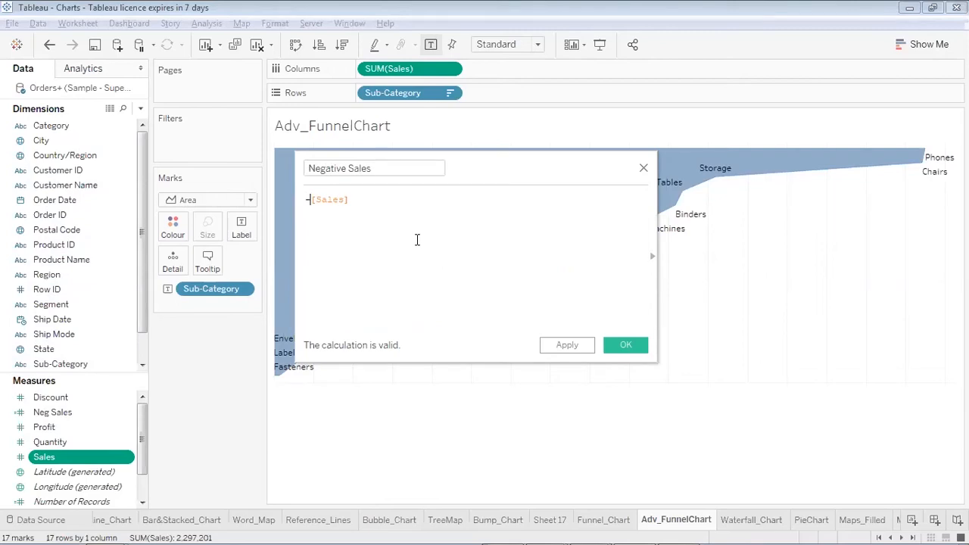
pyautogui.click(567, 345)
pyautogui.click(627, 345)
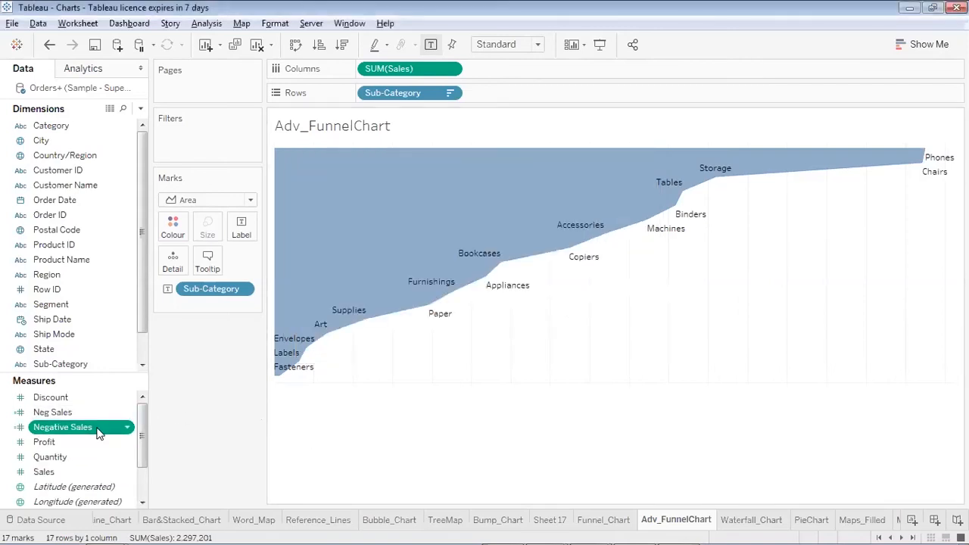
# Add Negative Sales to the columns before Sales and look through the separate marks settings of both measures.
pyautogui.moveTo(97, 432); pyautogui.dragTo(382, 78)
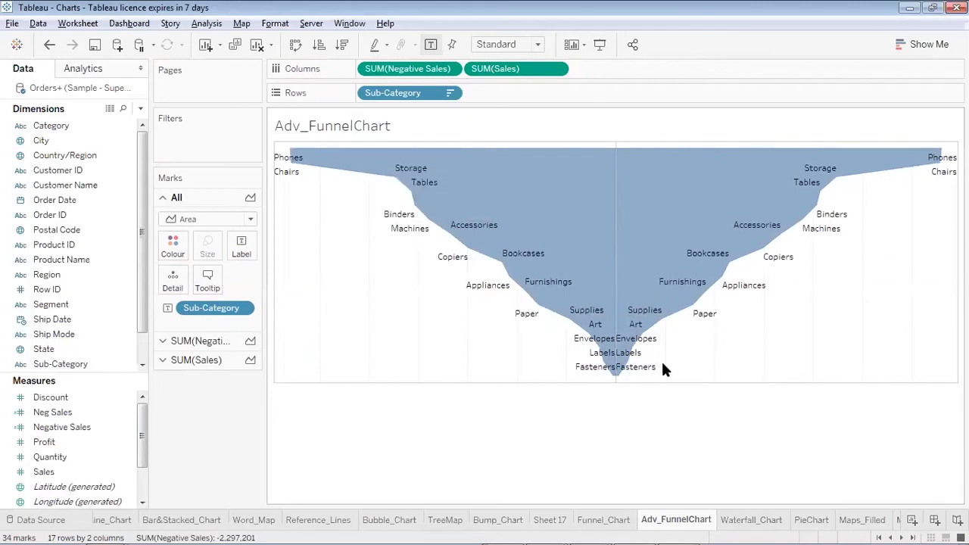
pyautogui.click(204, 341)
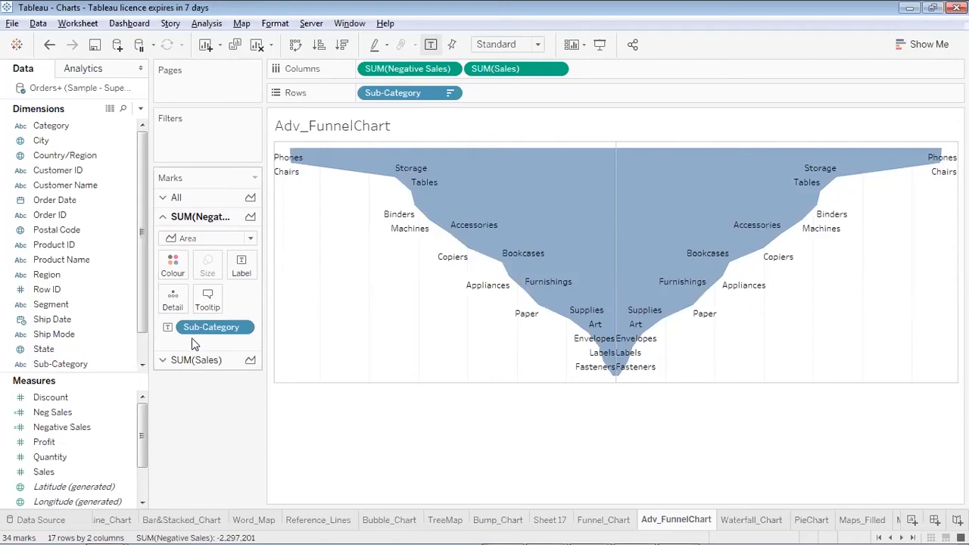
pyautogui.click(194, 358)
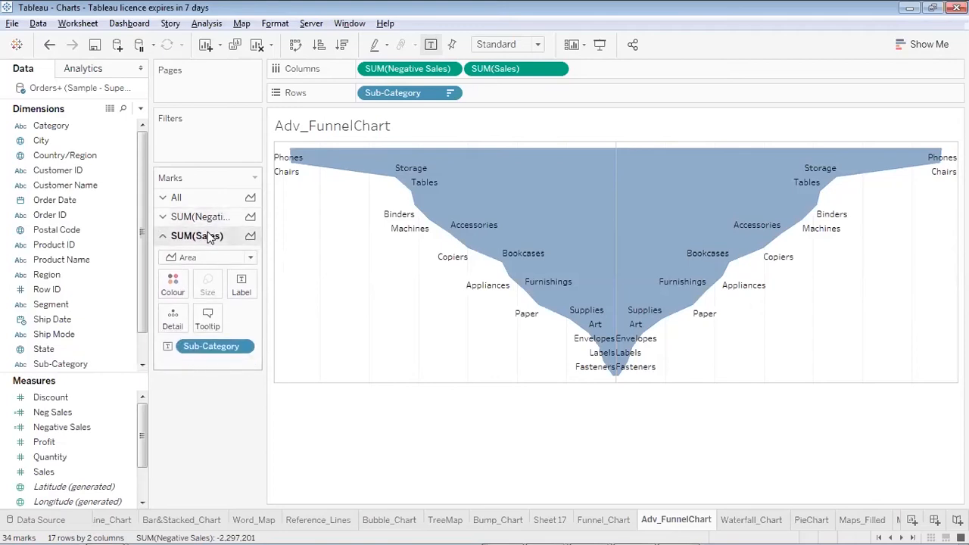
pyautogui.click(198, 199)
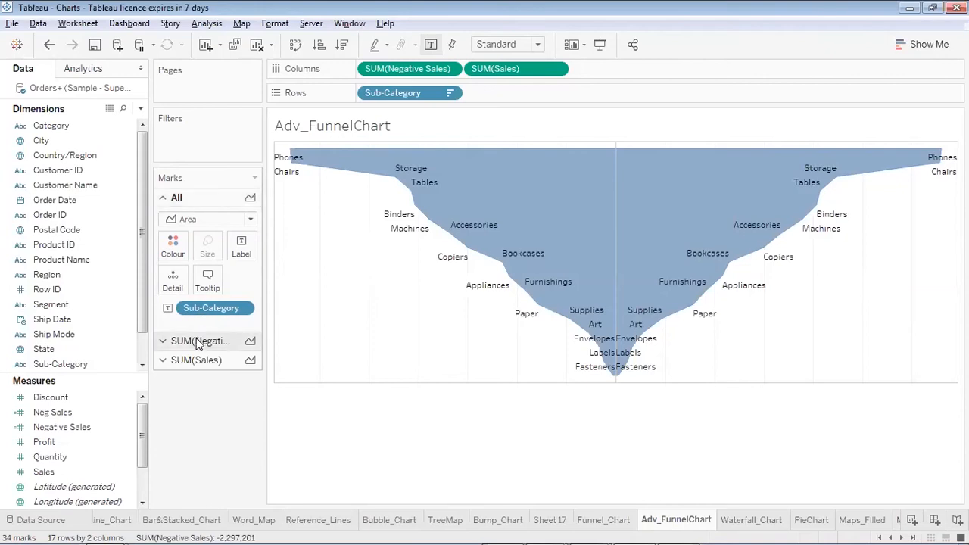
pyautogui.click(198, 342)
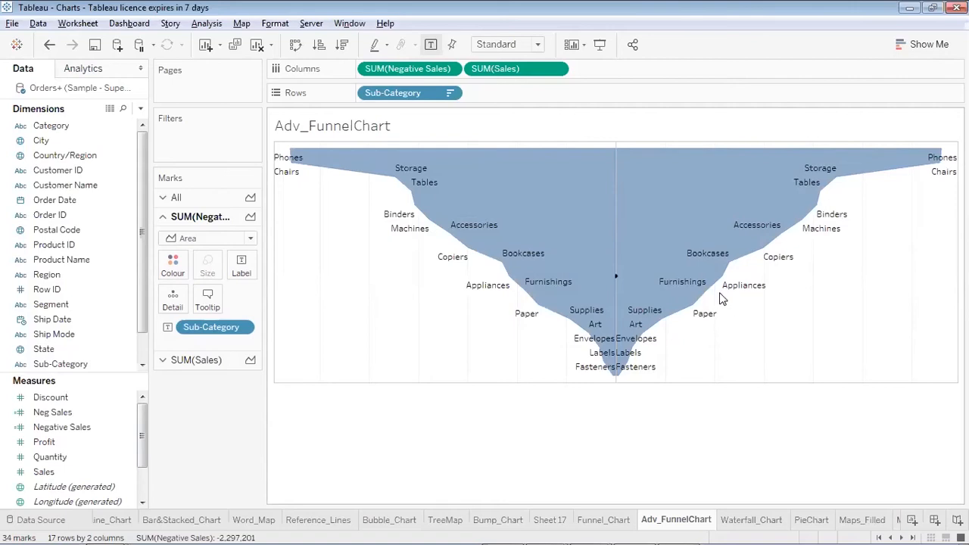
# For the SUM(Sales) marks only, replace the Sub-Category label with Sales.
pyautogui.click(191, 360)
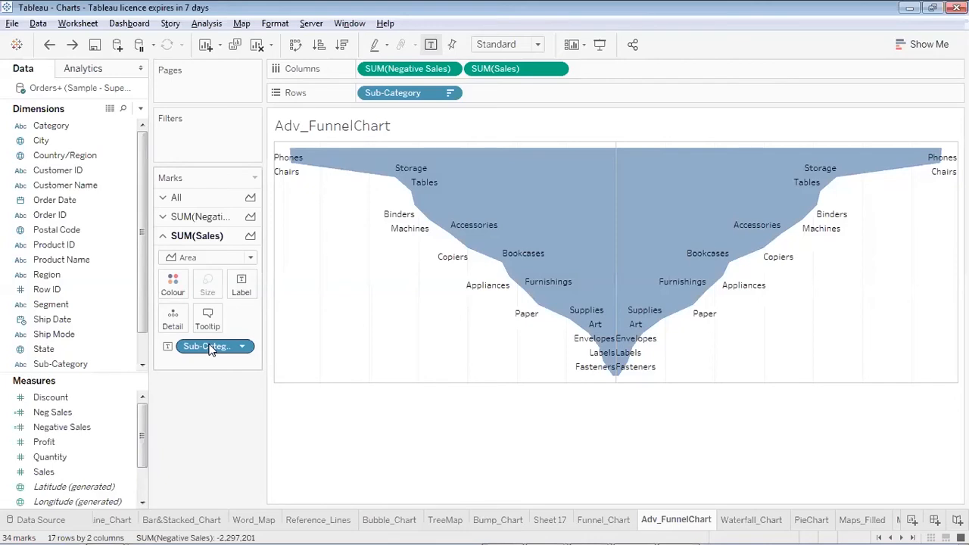
pyautogui.moveTo(210, 348); pyautogui.dragTo(121, 374)
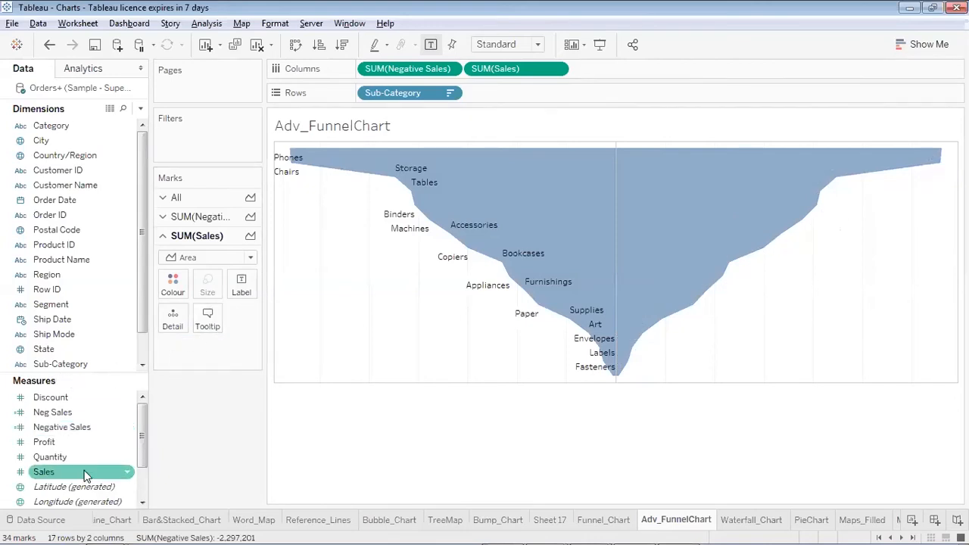
pyautogui.moveTo(85, 475); pyautogui.dragTo(240, 287)
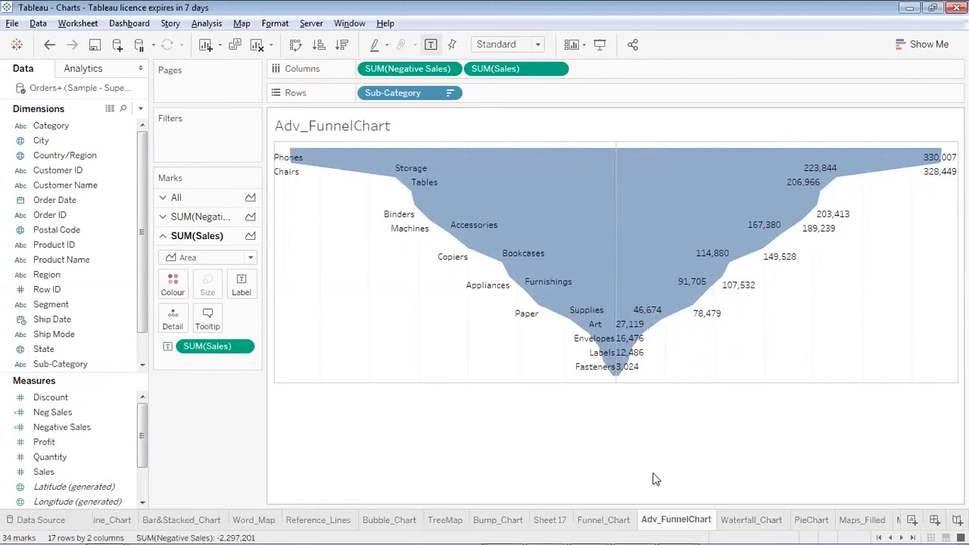
# Apply the Percent of Total quick table calculation to the Sales label of the SUM(Sales) marks.
pyautogui.click(243, 347)
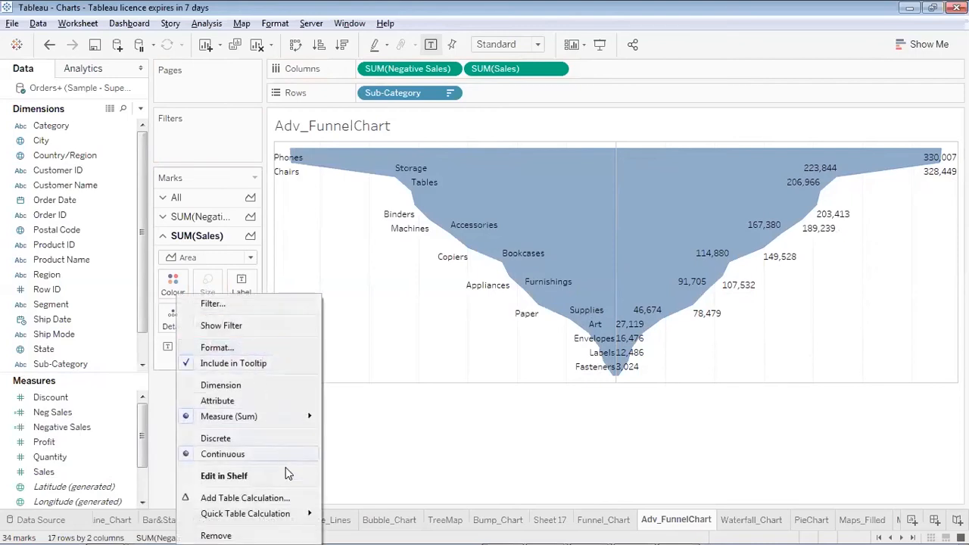
pyautogui.moveTo(288, 515)
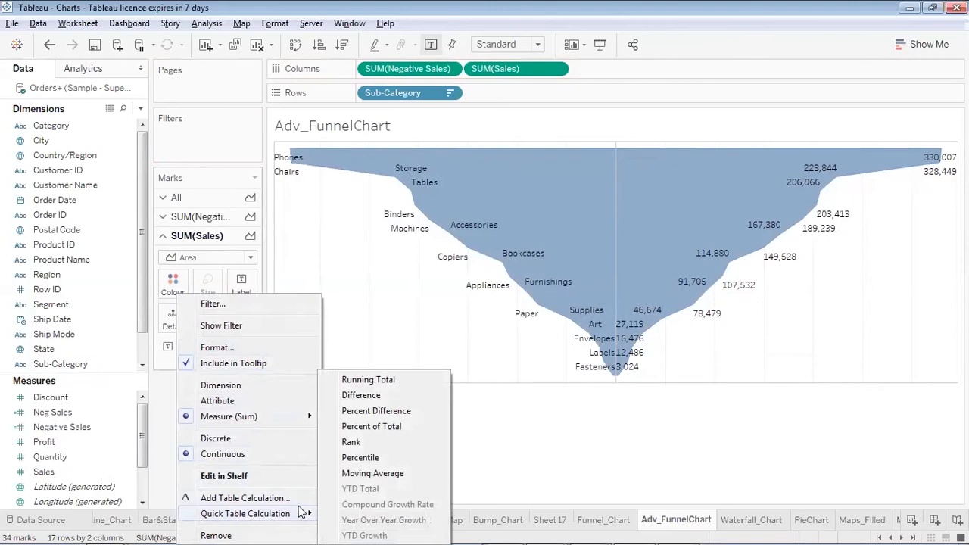
pyautogui.click(372, 426)
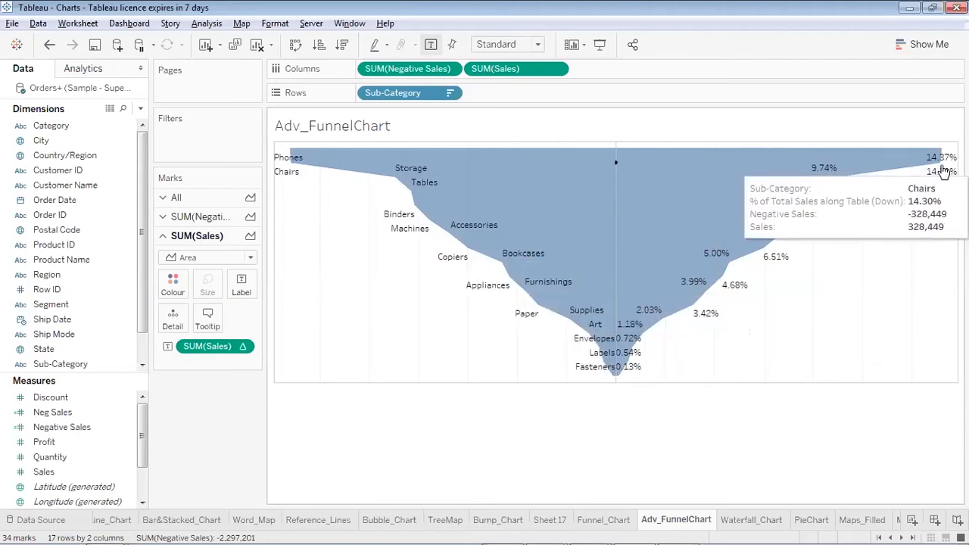
# Compare the finished area funnel with the Funnel_Chart sheet and return to Adv_FunnelChart.
pyautogui.moveTo(303, 157)
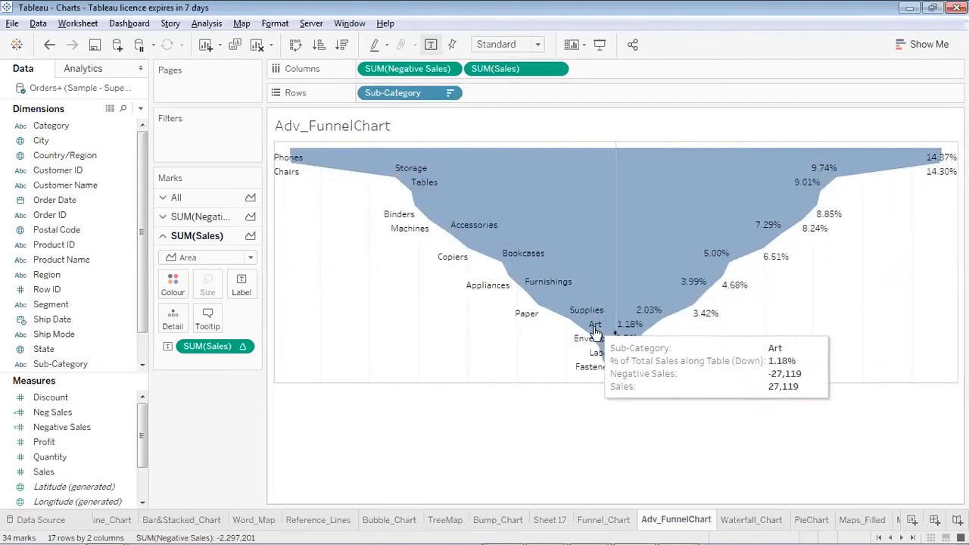
pyautogui.moveTo(615, 371)
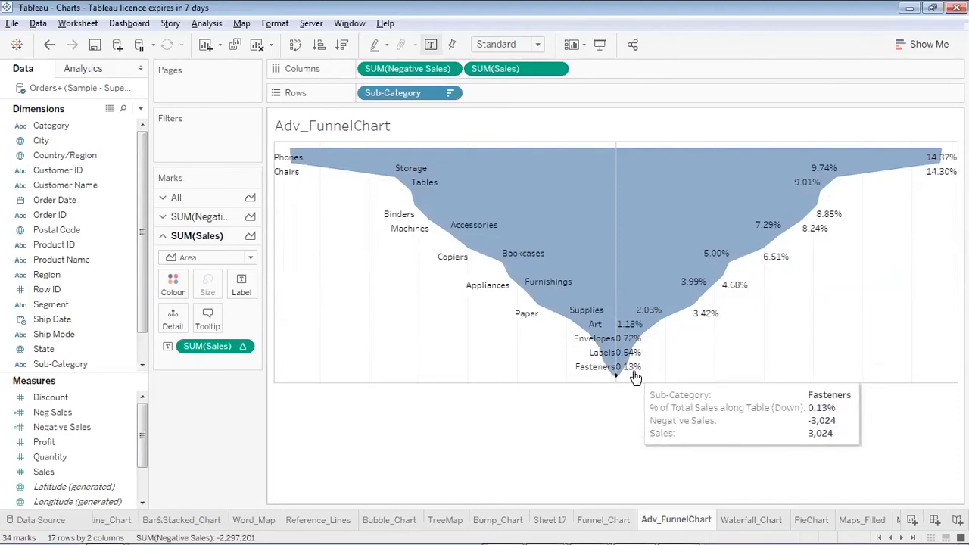
pyautogui.moveTo(618, 349)
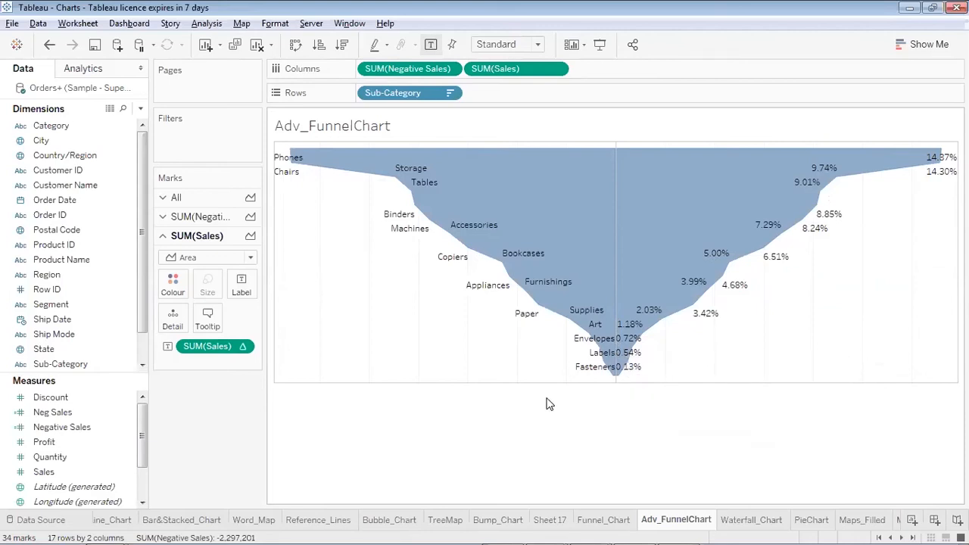
pyautogui.click(603, 520)
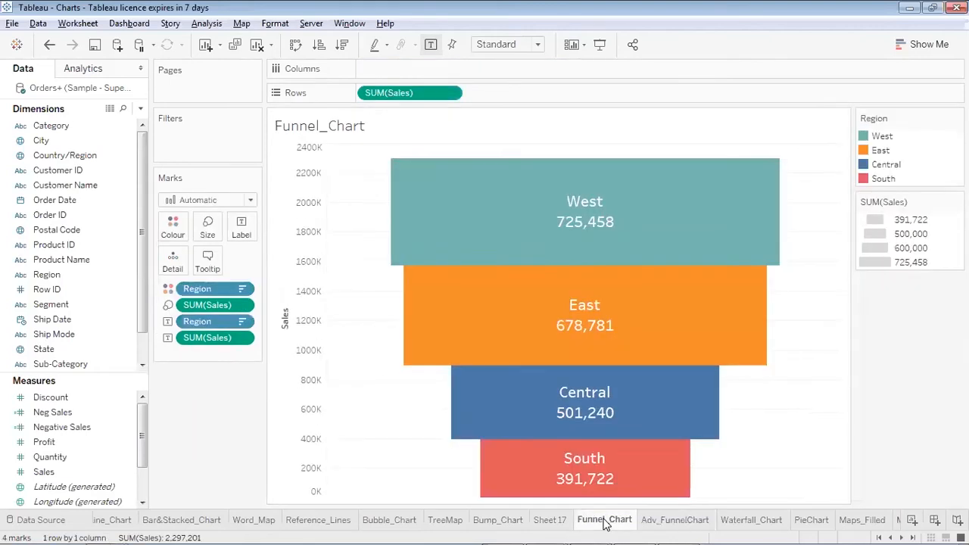
pyautogui.click(663, 522)
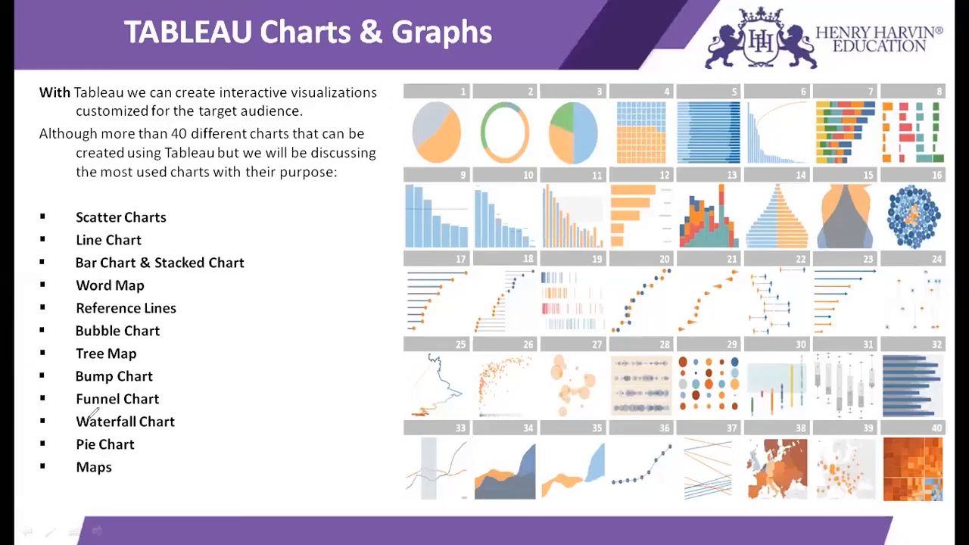
pyautogui.moveTo(71, 431); pyautogui.dragTo(183, 427)
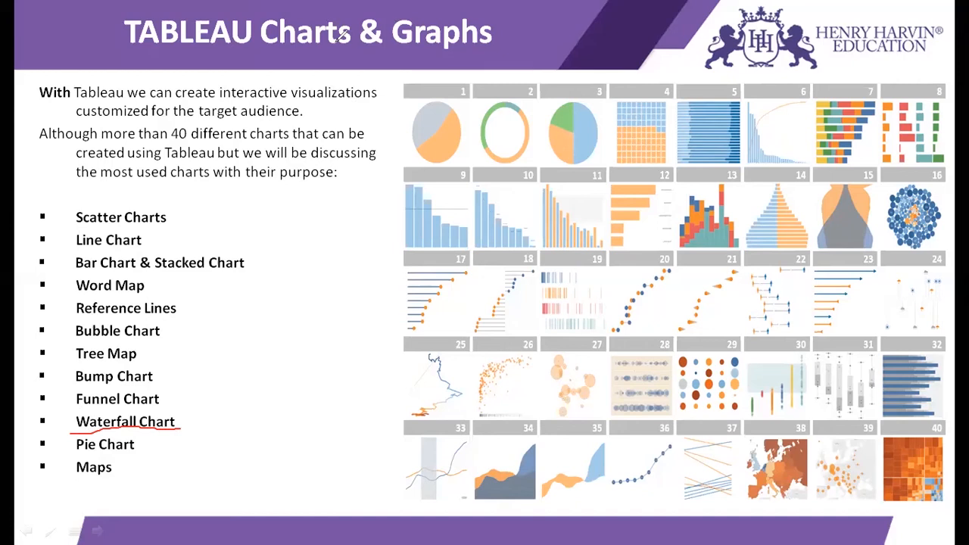
pyautogui.hotkey('ctrl', 'z')
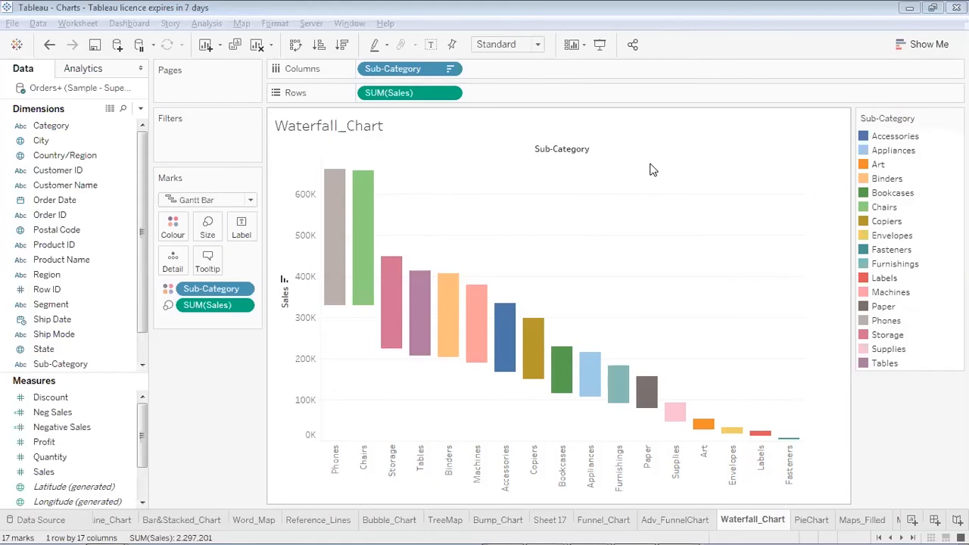
pyautogui.click(929, 44)
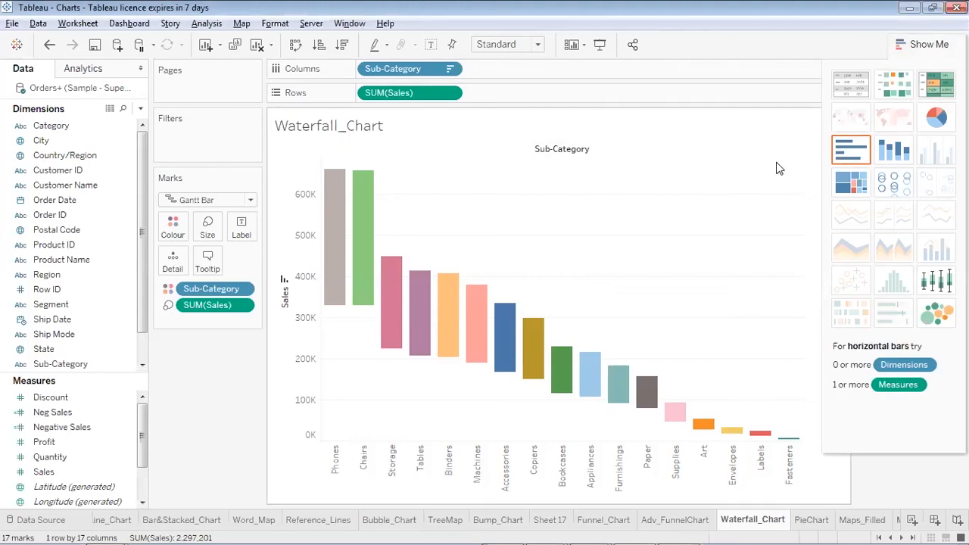
pyautogui.click(925, 43)
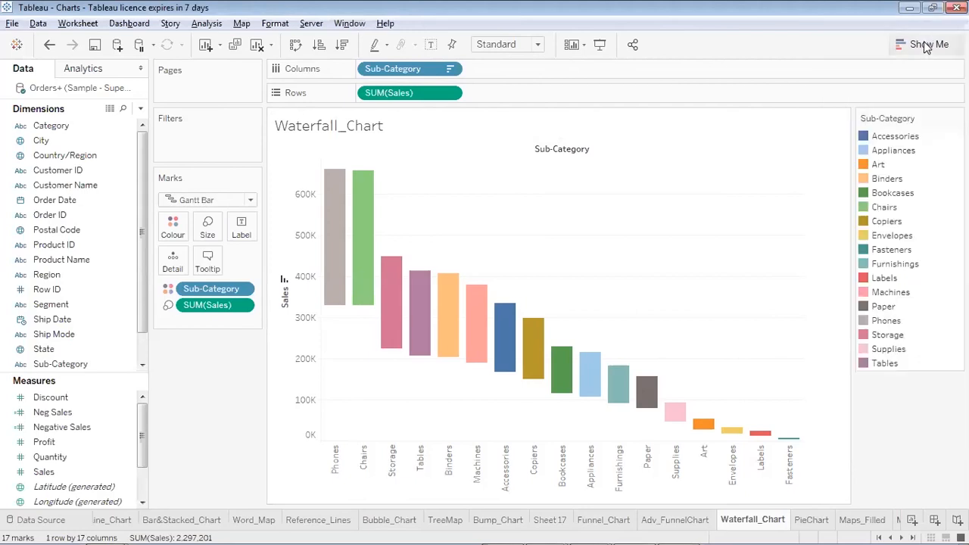
# Clear the Waterfall_Chart sheet and plot Sales as rows against Sub-Category as columns.
pyautogui.click(257, 45)
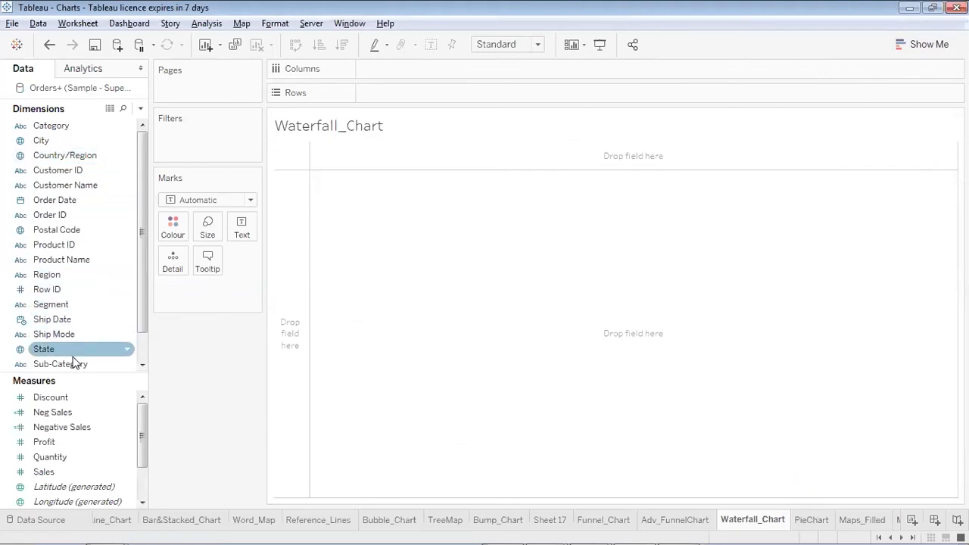
pyautogui.moveTo(72, 362); pyautogui.dragTo(446, 68)
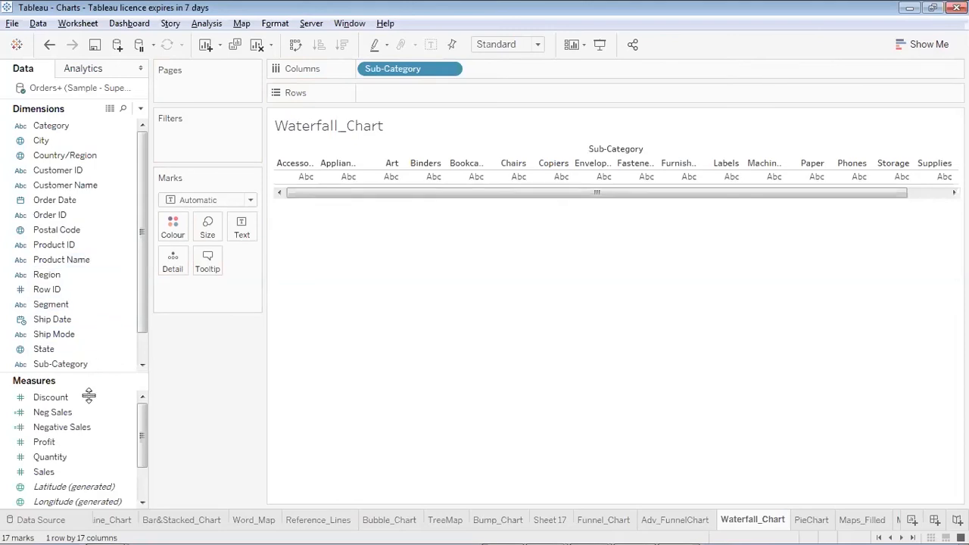
pyautogui.click(70, 442)
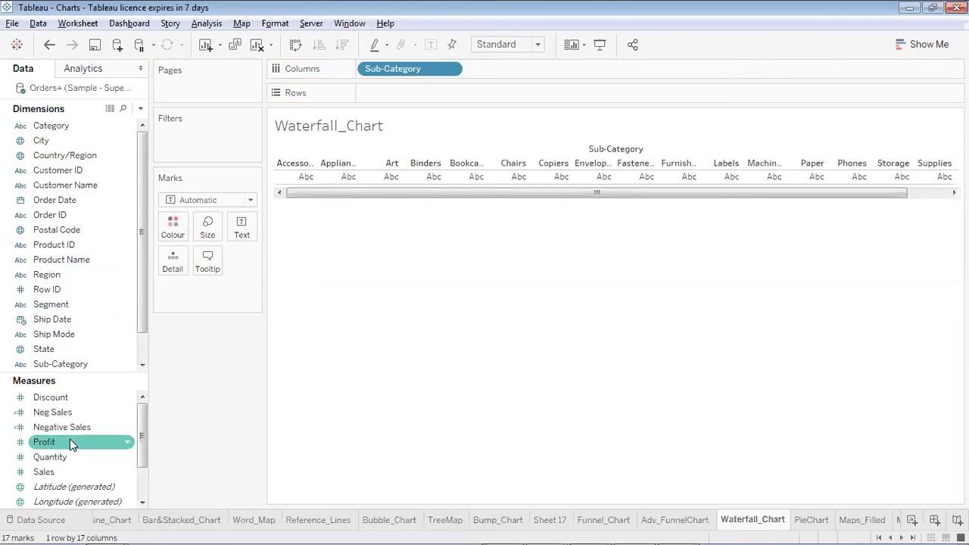
pyautogui.click(61, 471)
pyautogui.moveTo(61, 471); pyautogui.dragTo(426, 91)
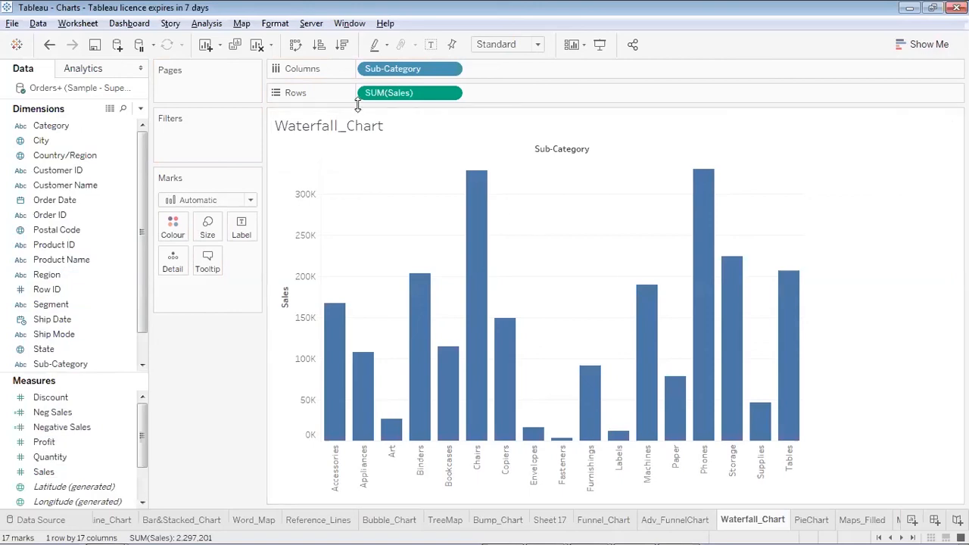
# Sort the sub-categories by sales in descending order and change the mark type to Gantt Bar.
pyautogui.click(341, 45)
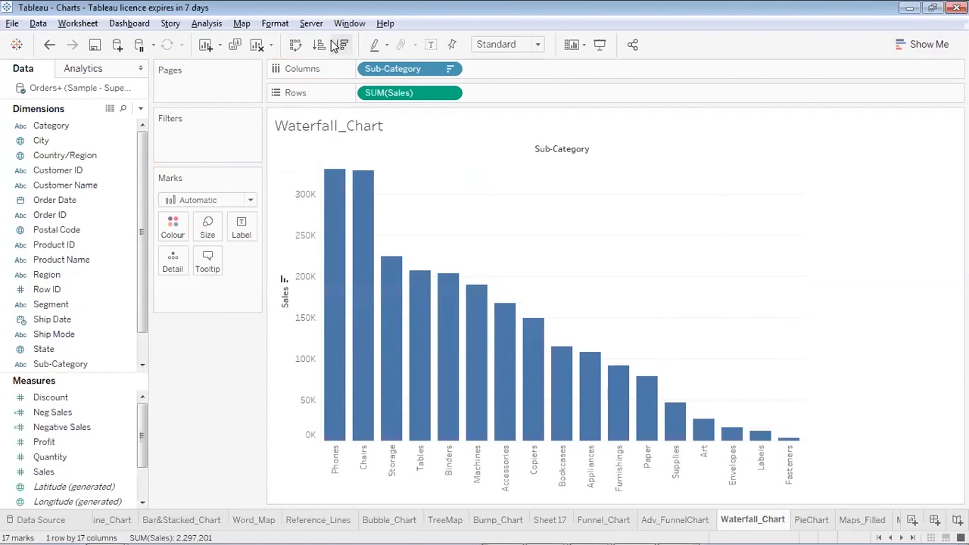
pyautogui.click(321, 46)
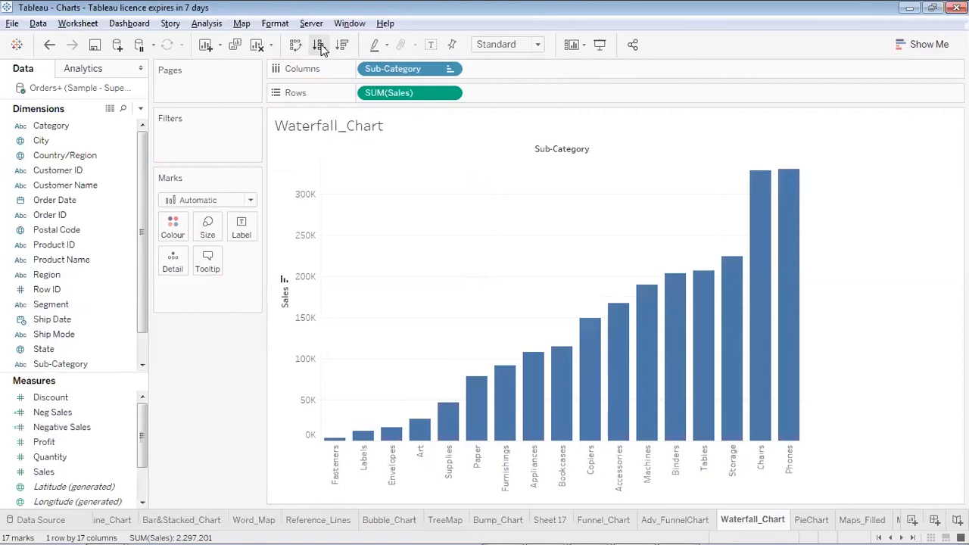
pyautogui.click(342, 46)
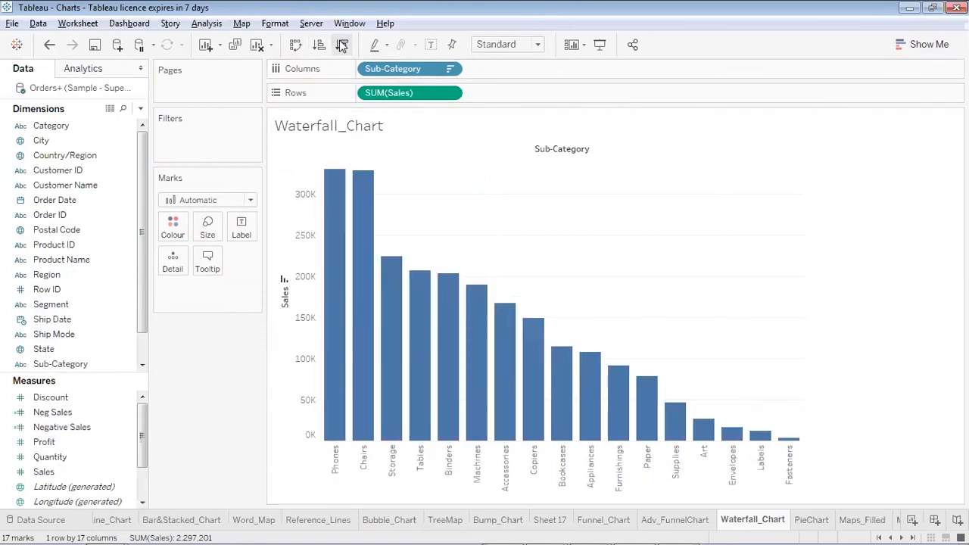
pyautogui.click(253, 201)
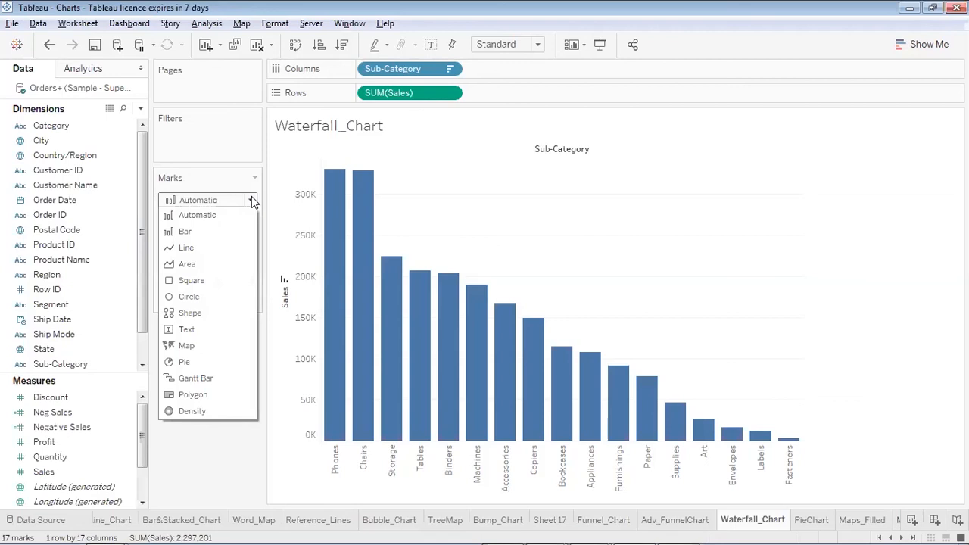
pyautogui.click(216, 378)
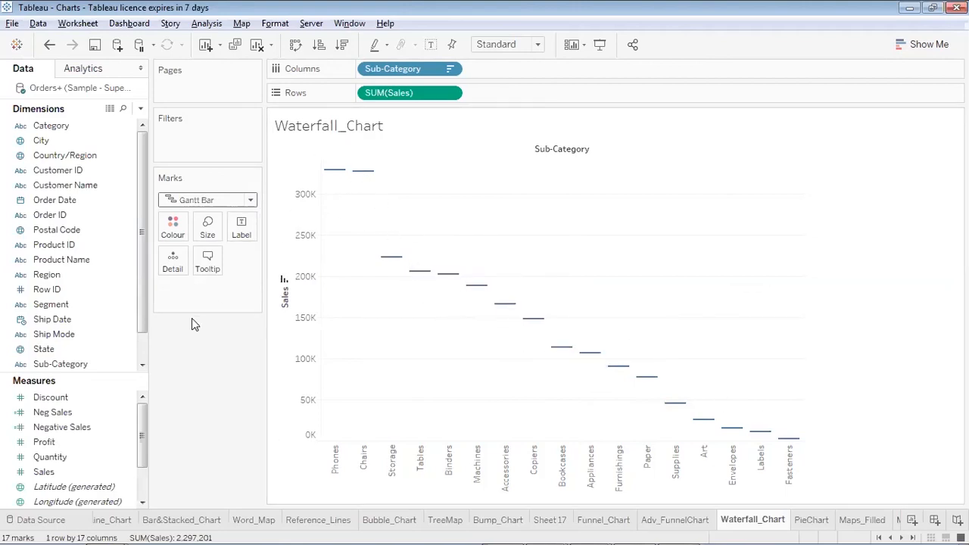
pyautogui.click(106, 412)
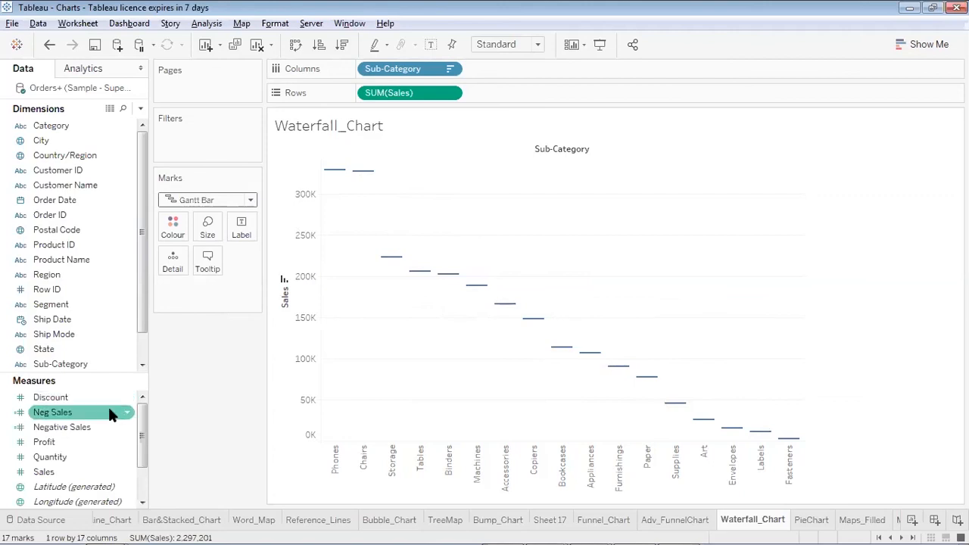
pyautogui.click(86, 427)
pyautogui.moveTo(71, 470); pyautogui.dragTo(239, 229)
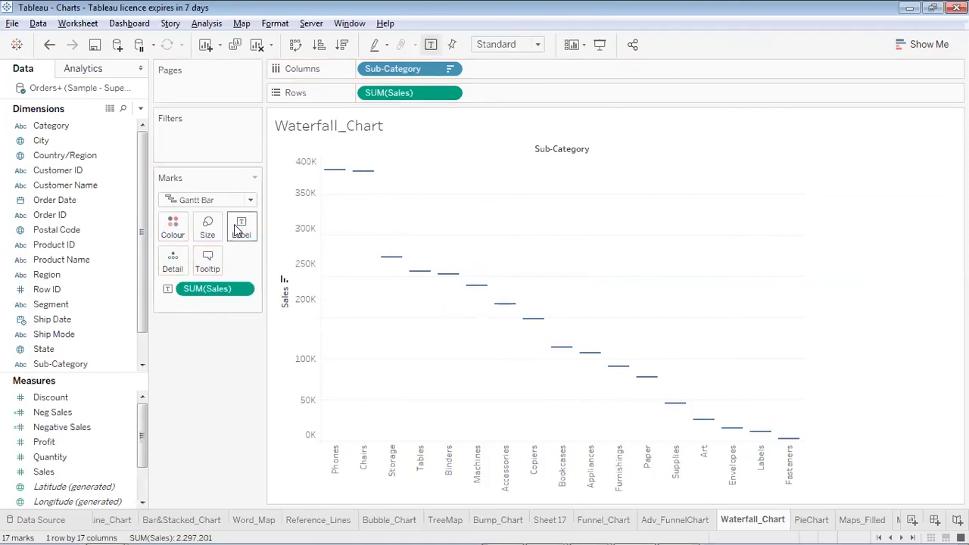
pyautogui.moveTo(224, 285); pyautogui.dragTo(91, 417)
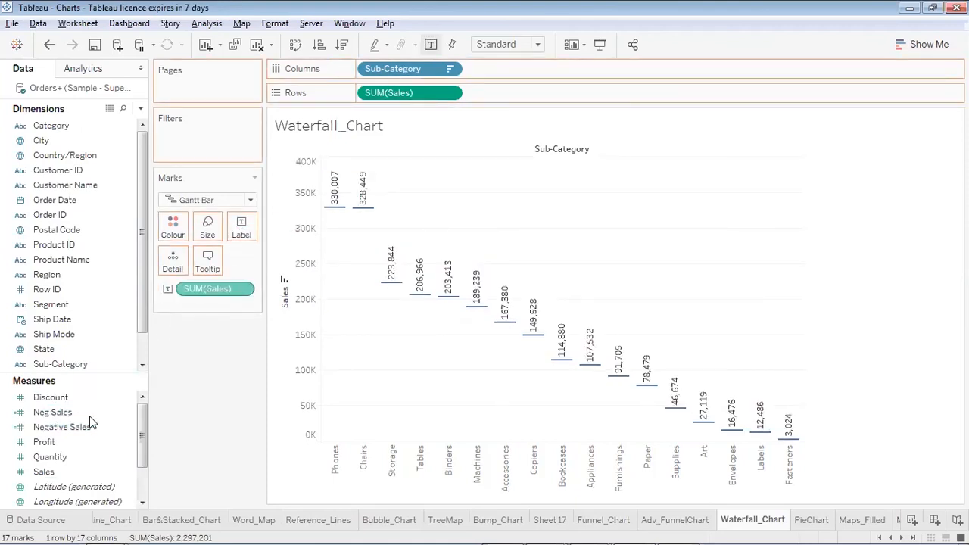
# Size the Gantt bars by SUM(Sales) and inspect the bars from Phones through Labels.
pyautogui.moveTo(58, 470); pyautogui.dragTo(206, 226)
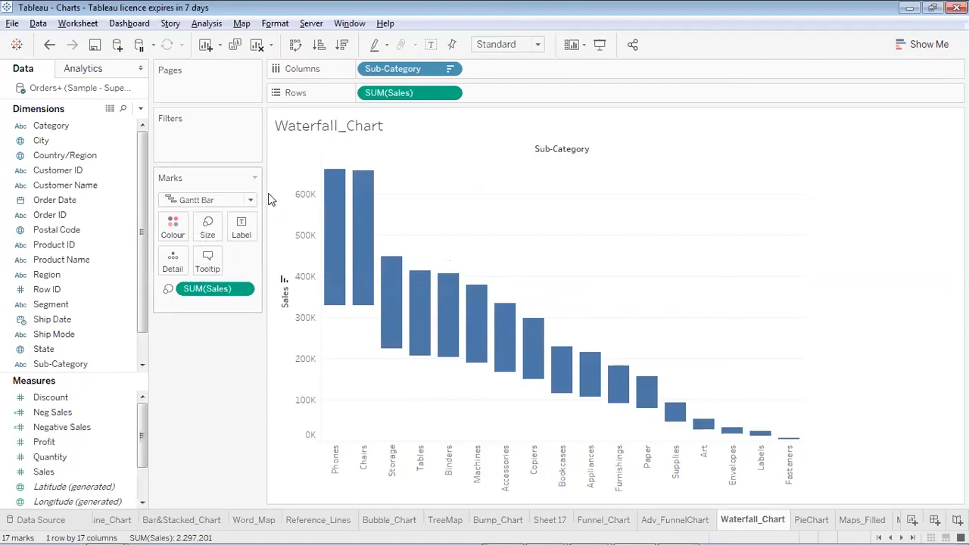
pyautogui.moveTo(337, 175)
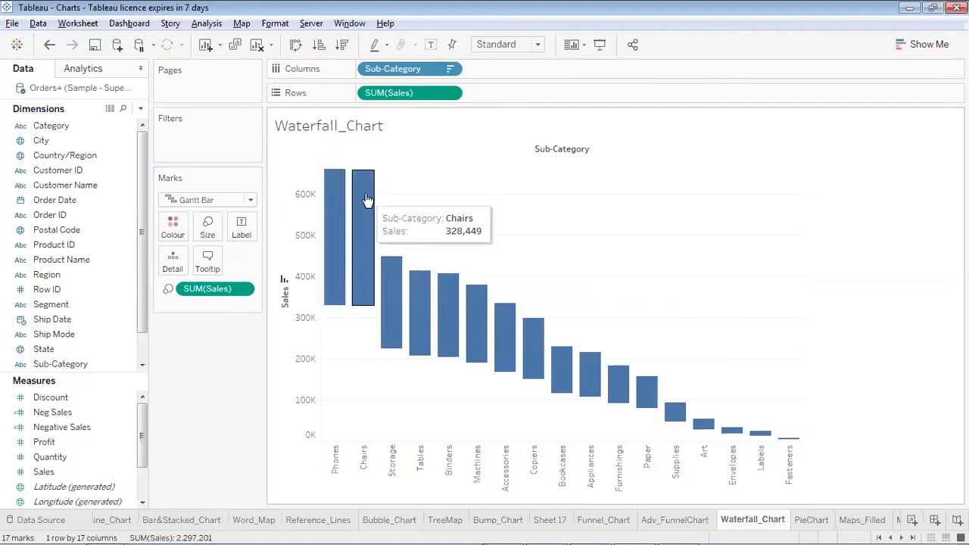
pyautogui.moveTo(390, 266)
pyautogui.moveTo(329, 198)
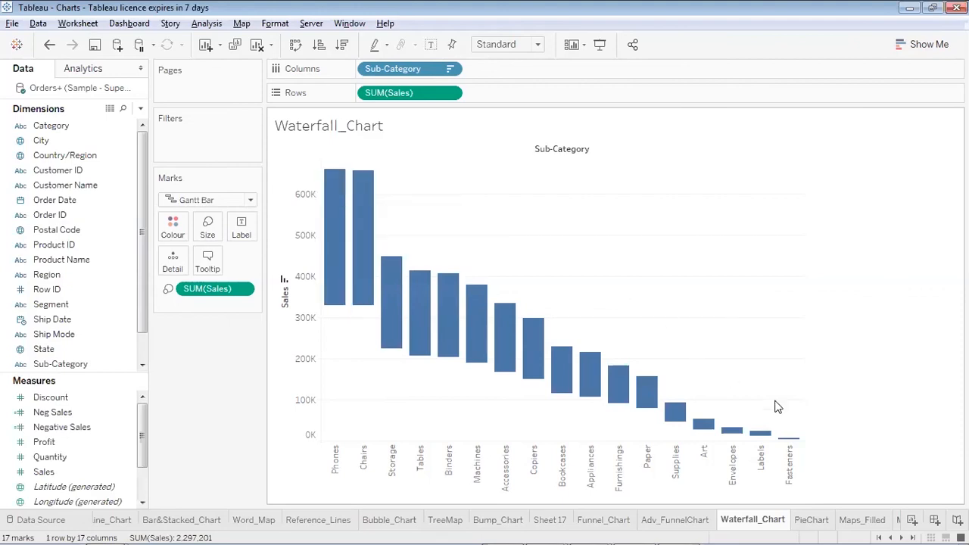
pyautogui.moveTo(780, 437)
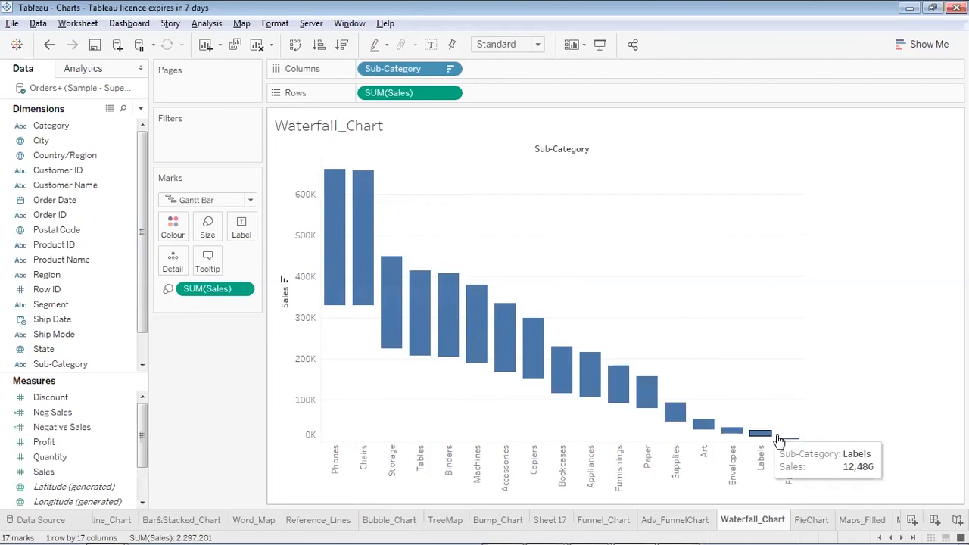
pyautogui.moveTo(359, 318)
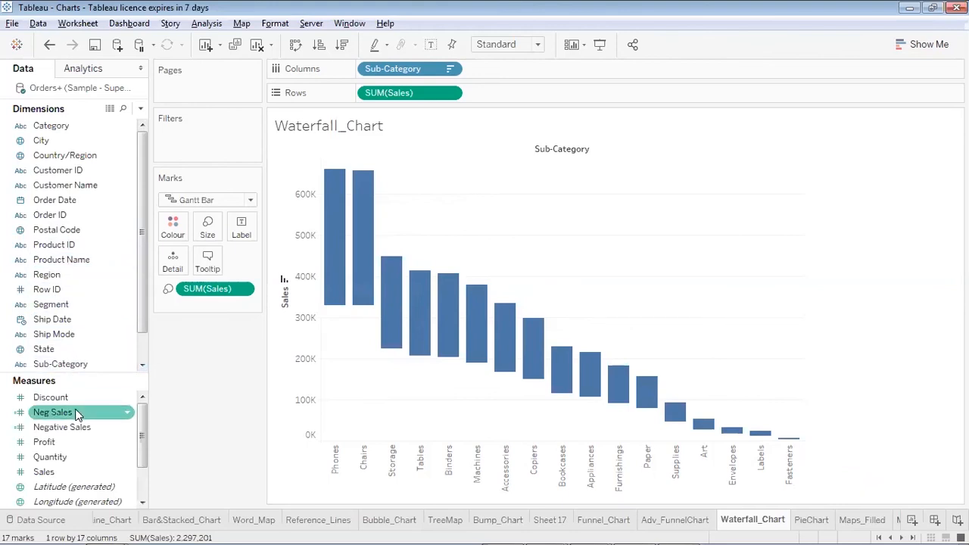
pyautogui.click(85, 474)
pyautogui.moveTo(86, 464)
pyautogui.mouseDown()
pyautogui.moveTo(124, 337)
pyautogui.moveTo(176, 224)
pyautogui.moveTo(166, 228)
pyautogui.mouseUp()
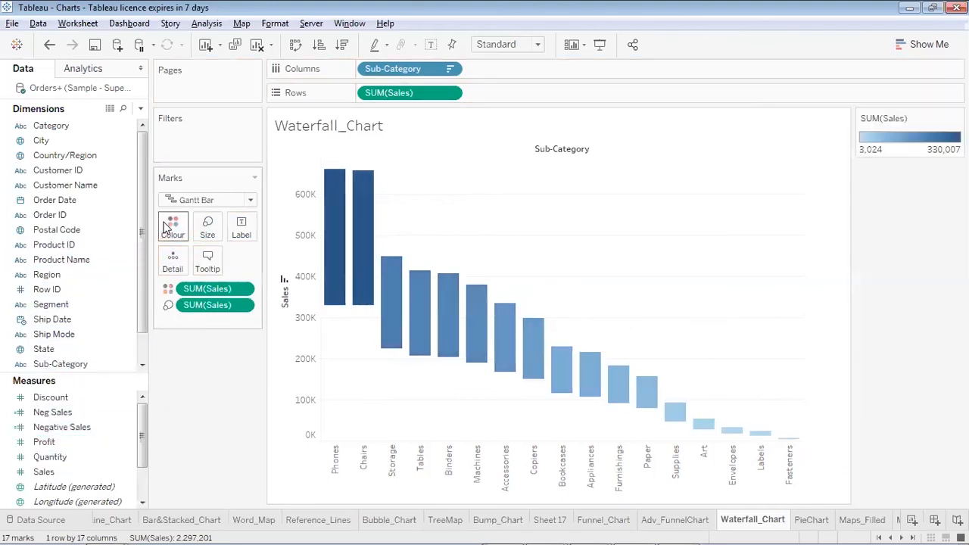
pyautogui.moveTo(331, 235)
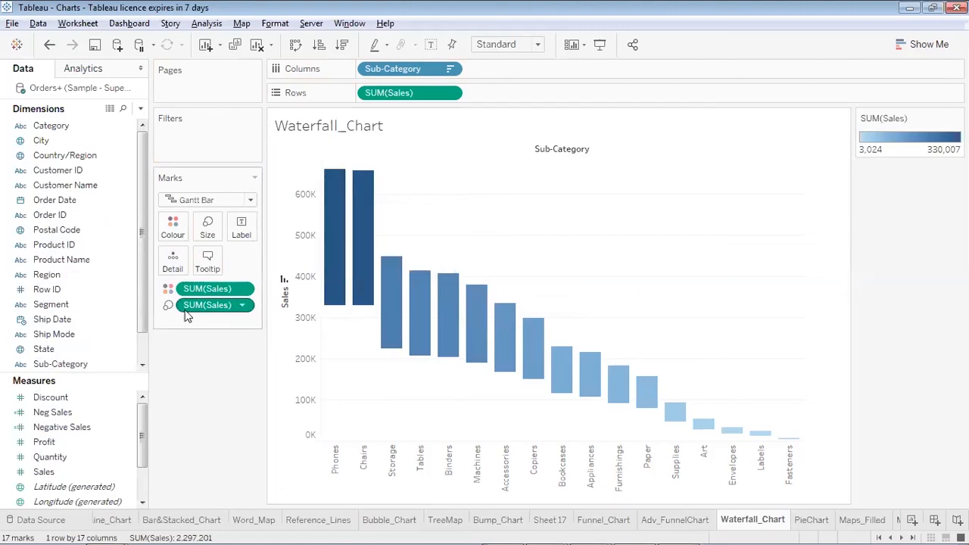
pyautogui.moveTo(188, 315); pyautogui.dragTo(82, 388)
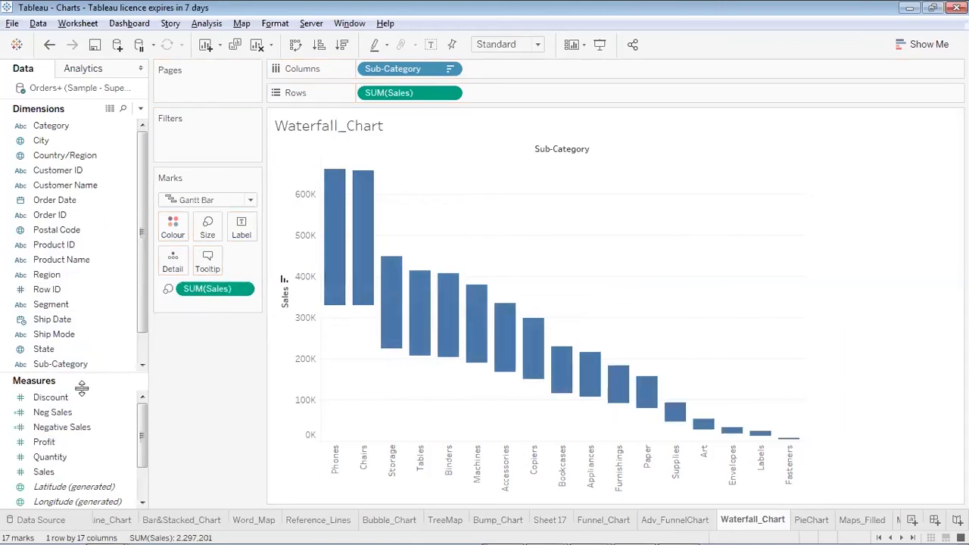
# Colour the Gantt bars by Sub-Category.
pyautogui.moveTo(78, 360); pyautogui.dragTo(175, 221)
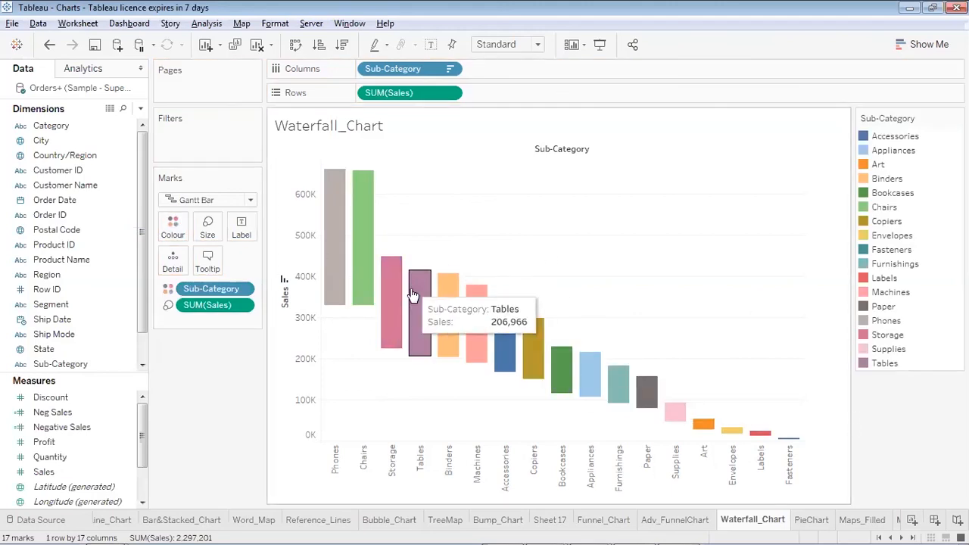
pyautogui.click(104, 441)
pyautogui.click(88, 455)
pyautogui.click(76, 437)
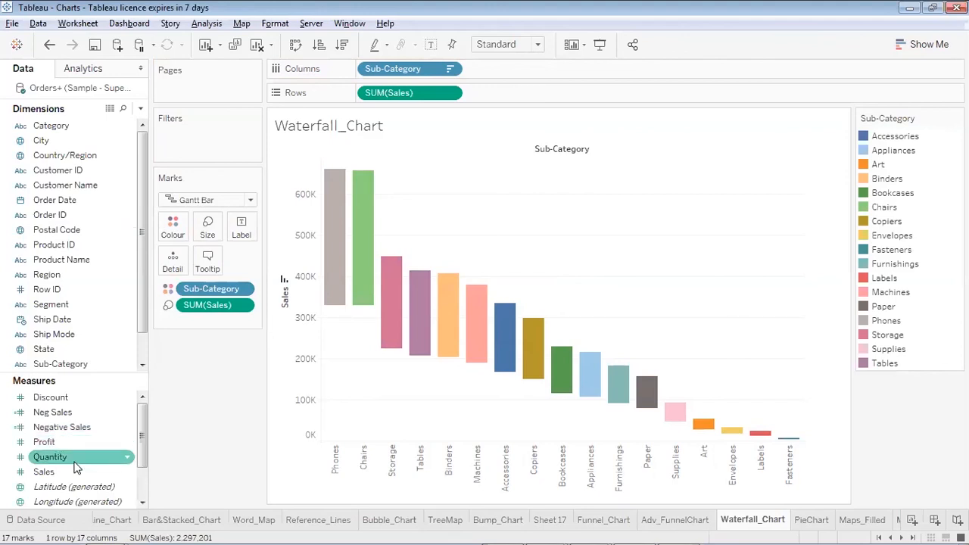
pyautogui.moveTo(80, 469); pyautogui.dragTo(241, 227)
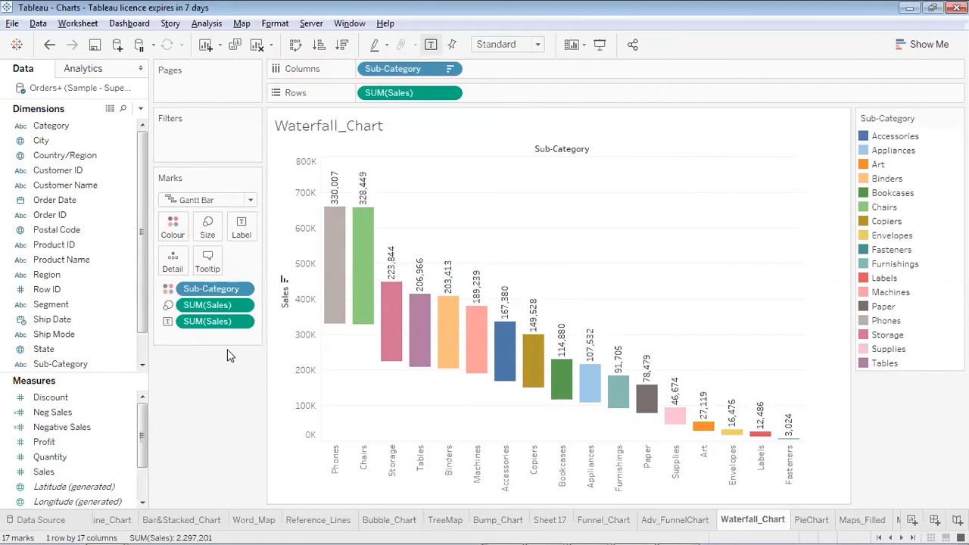
pyautogui.hotkey('ctrl', 'z')
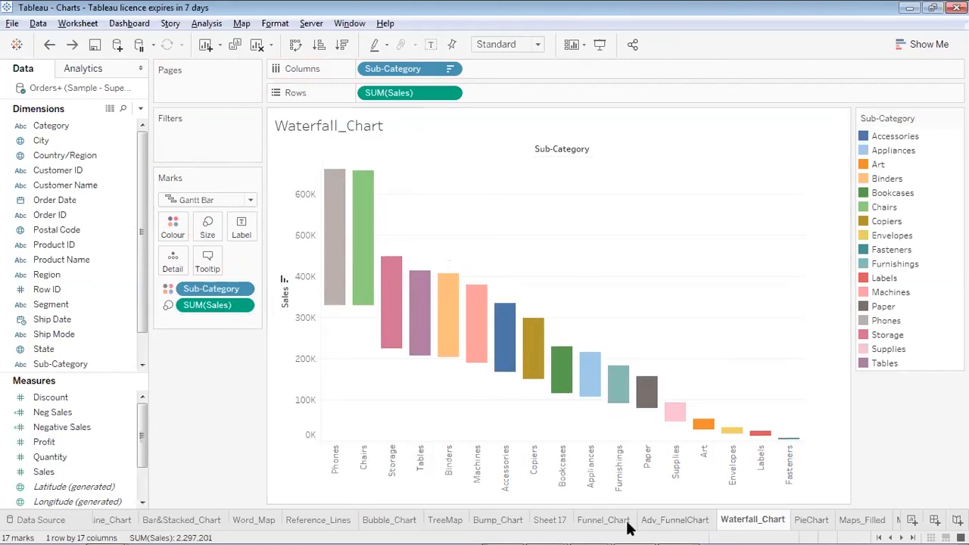